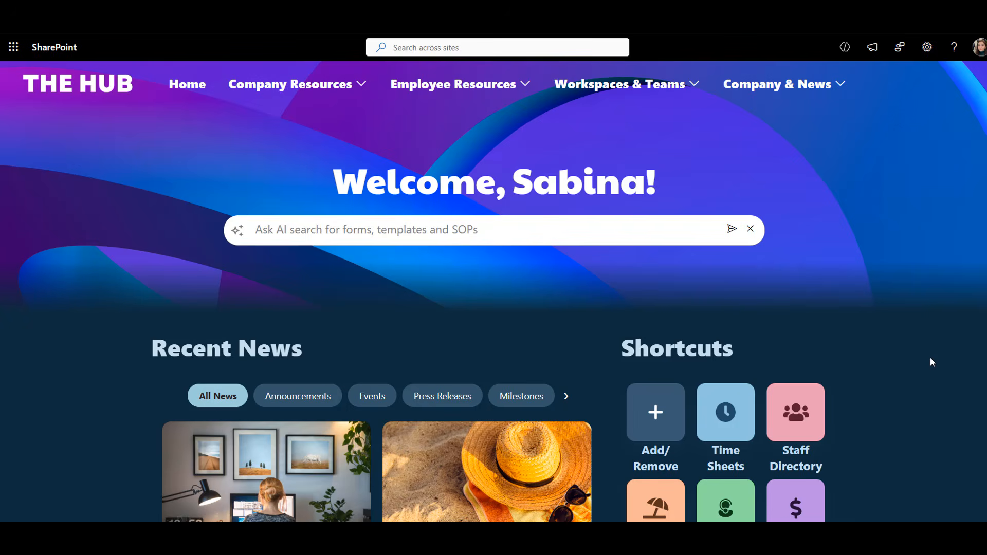
Step: Look over the intranet home page down to the People Directory and Deadlines areas
scroll(931, 360, "down", 8)
scroll(930, 362, "down", 10)
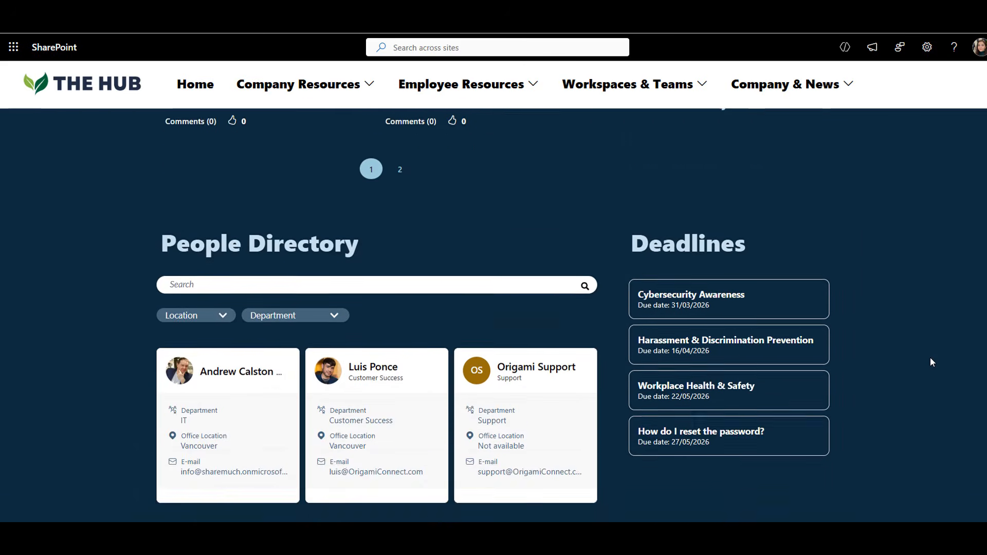
scroll(929, 357, "down", 4)
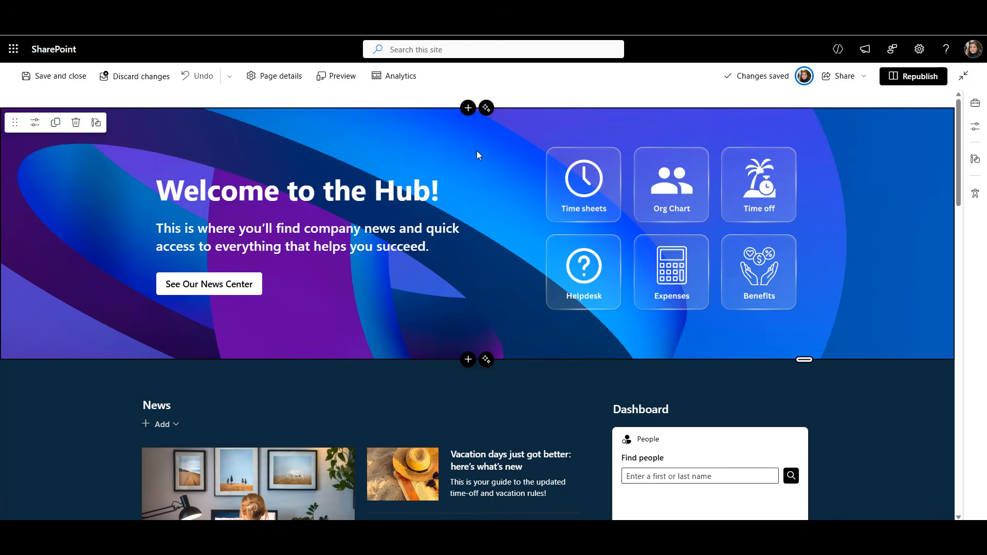
Step: Check the section layout options above the welcome banner, and open the banner section's background image for changing
left_click(467, 107)
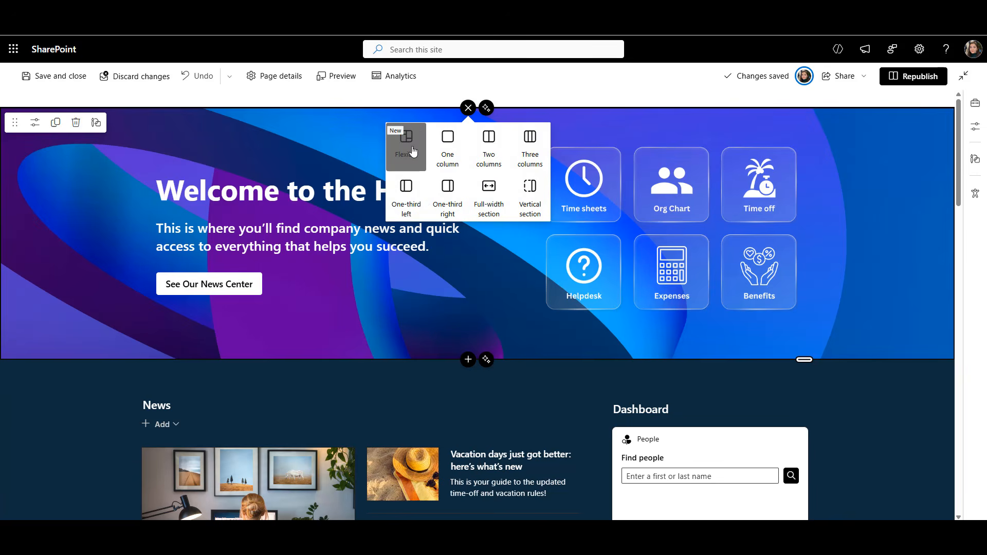
left_click(369, 130)
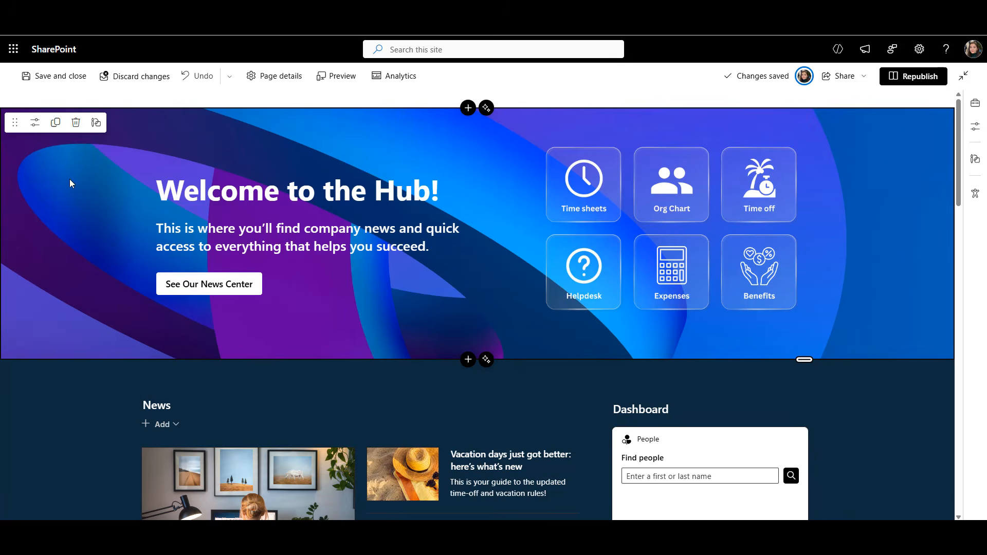
left_click(35, 123)
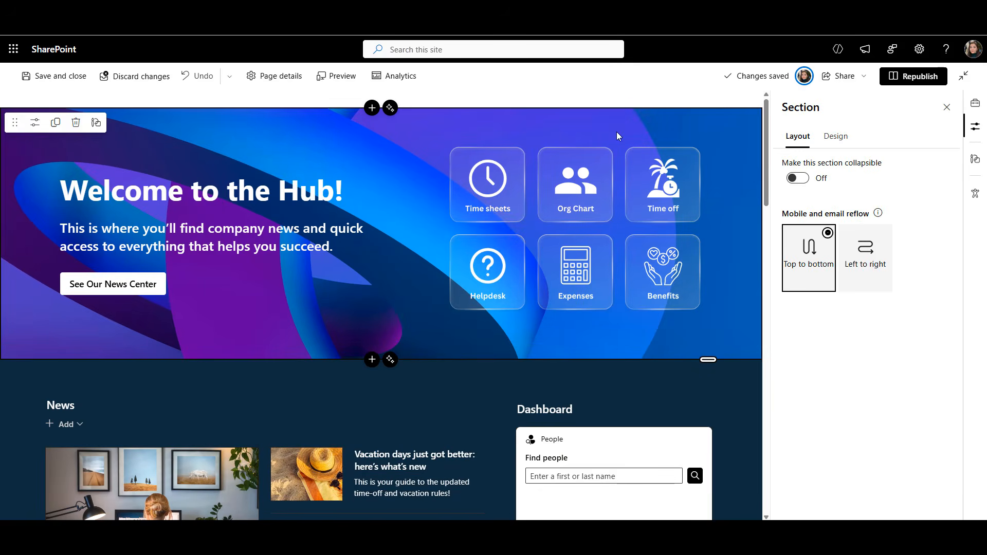
left_click(833, 136)
scroll(912, 329, "down", 2)
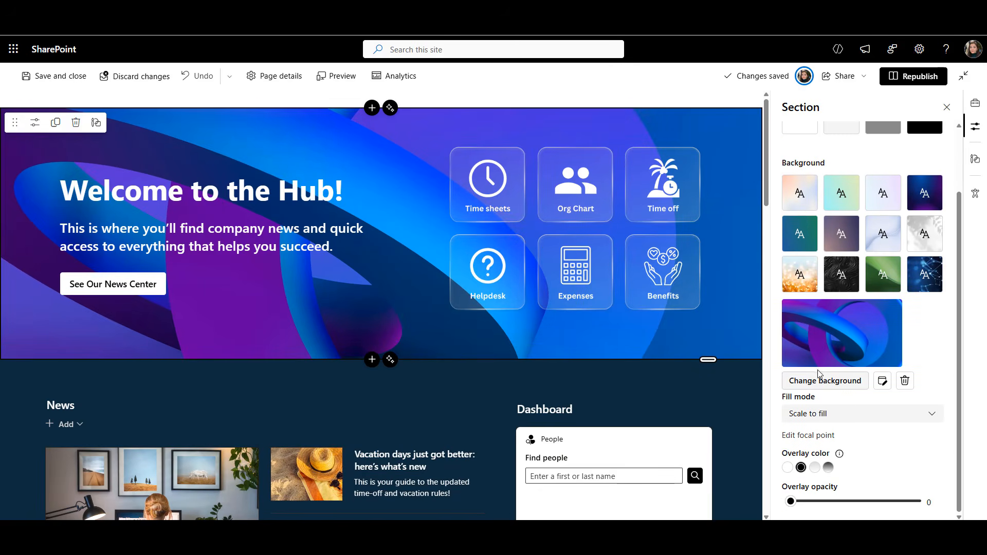
left_click(813, 379)
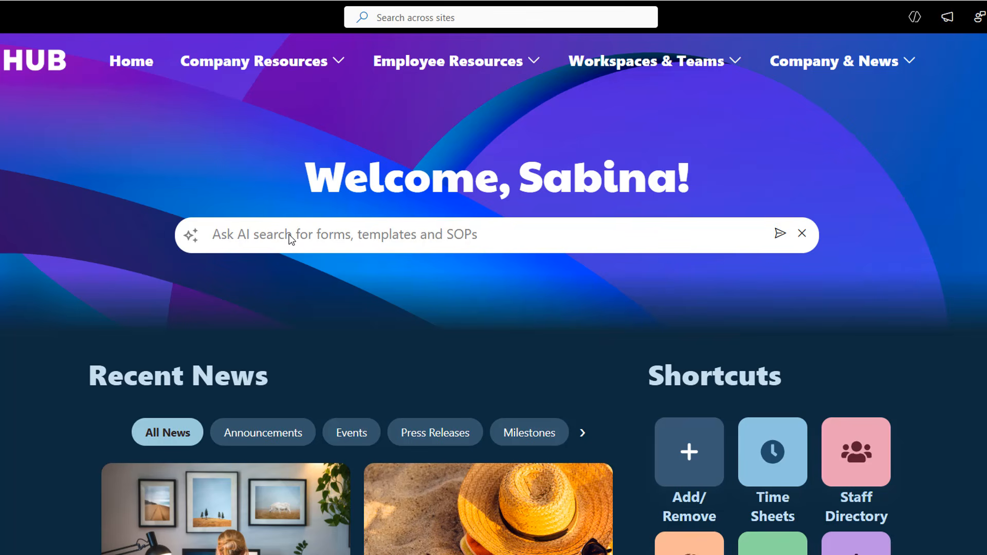
Step: Ask the AI search "I need employee handbook", read its answer through to the Employee Handbook (PDF) link, and clear the query
left_click(290, 238)
type("I need employee handbook")
left_click(780, 233)
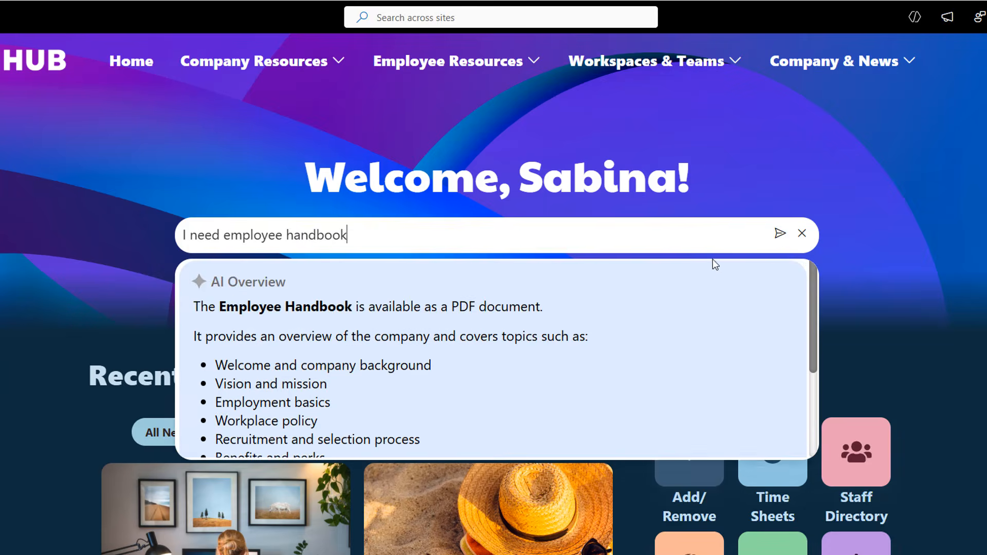
scroll(714, 303, "down", 3)
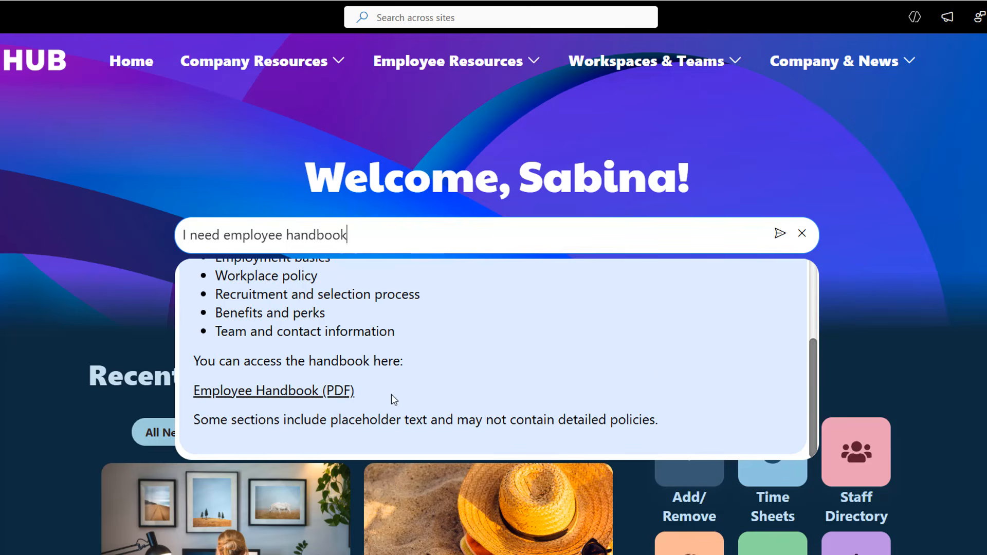
left_click(803, 234)
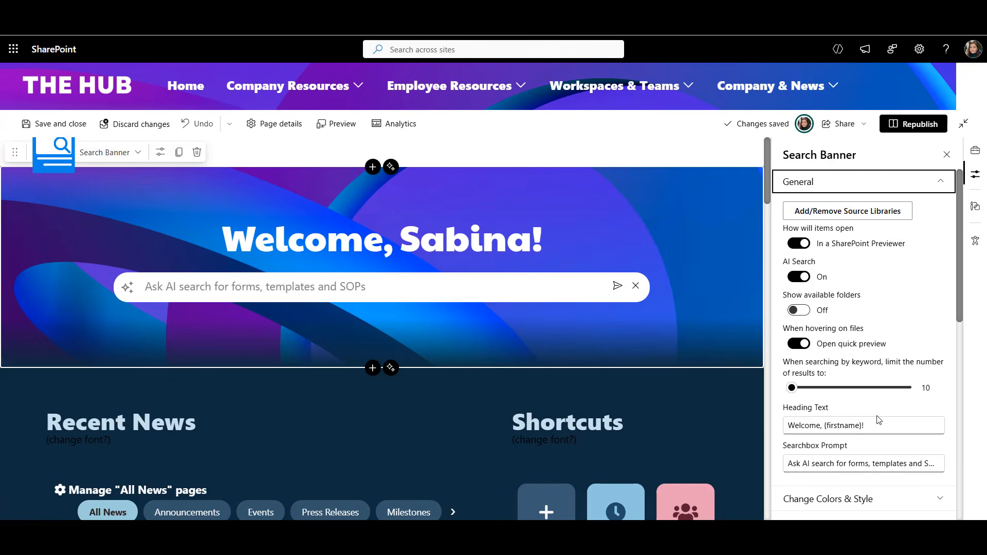
Step: Select the Search Banner's heading text in its settings
triple_click(878, 424)
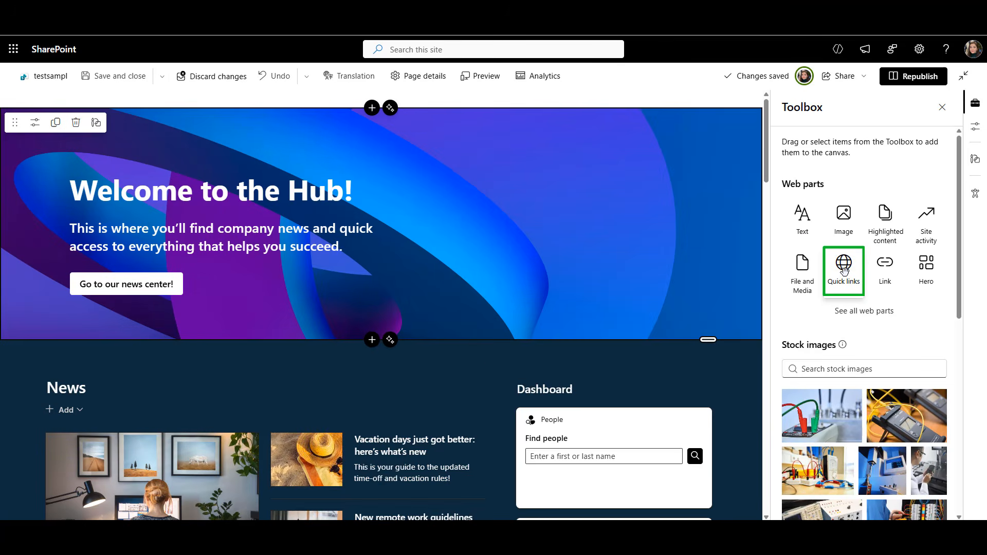
Step: Add a Quick links web part to the "Welcome to the Hub!" section
left_click_drag(843, 270, 533, 153)
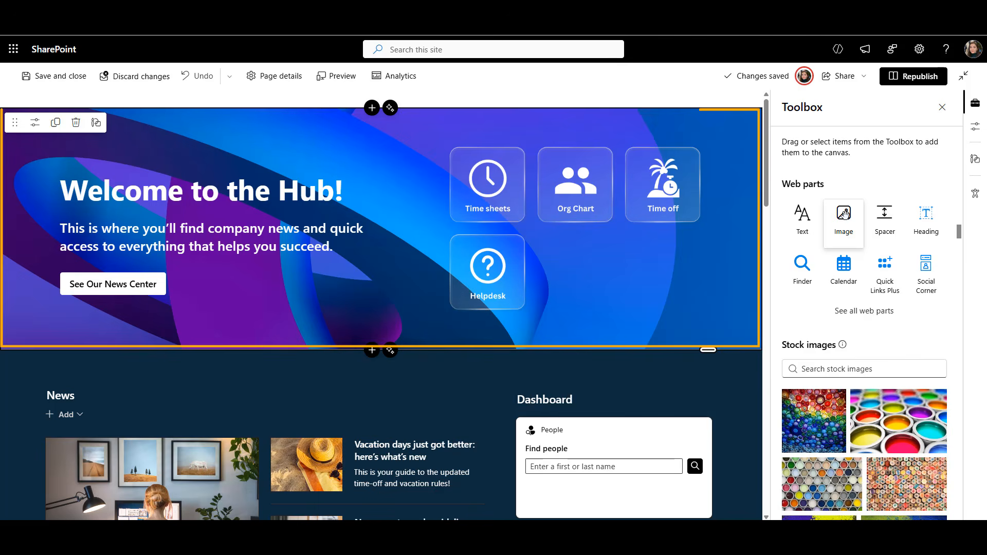
Step: Add an Image web part with the Expenses graphic to the welcome section, shrink it to tile size and align it beside Helpdesk
mouse_move(845, 214)
left_mouse_down()
mouse_move(630, 267)
mouse_move(547, 280)
mouse_move(532, 267)
left_mouse_up()
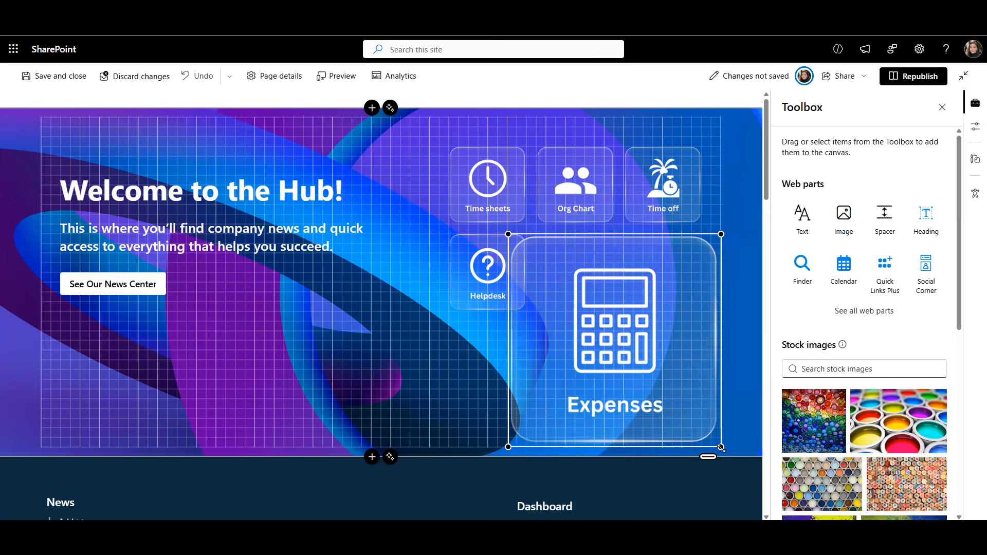
left_click_drag(721, 448, 585, 312)
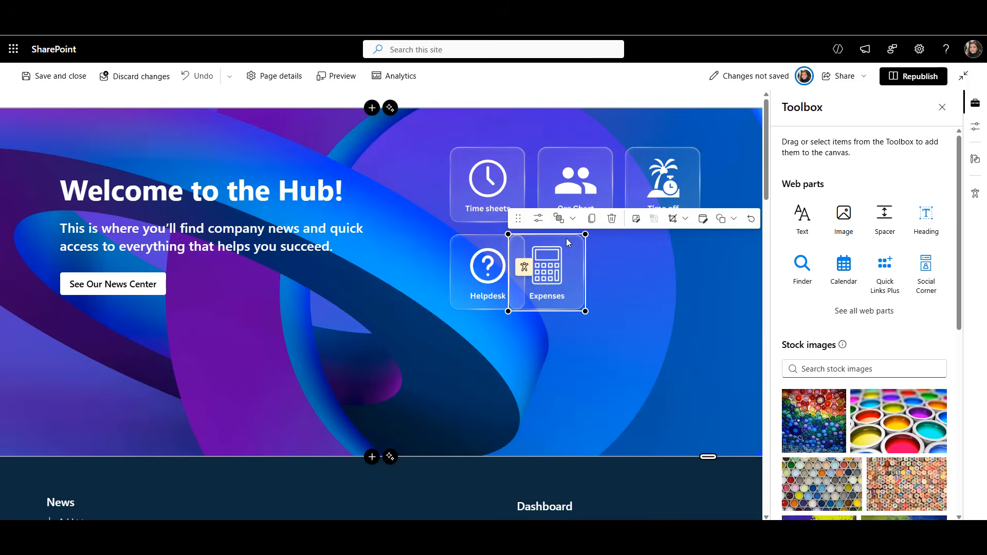
left_click_drag(568, 243, 598, 243)
Step: Give the Expenses image the copied SharePoint link, make it open in a new tab, and enter the alternative text "expenses"
left_click(975, 126)
left_click(861, 212)
key("ctrl+v")
left_click(797, 233)
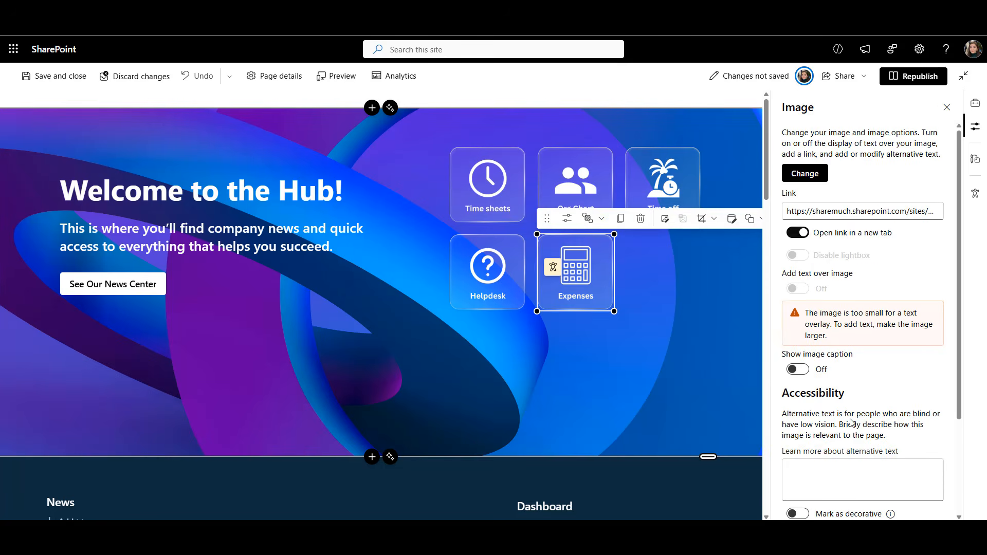
left_click(851, 477)
type("expenses")
left_click(663, 358)
Step: Duplicate the Expenses tile and make the copy a Benefits tile beside it, under Time off, with alternative text "benefits"
left_click(581, 249)
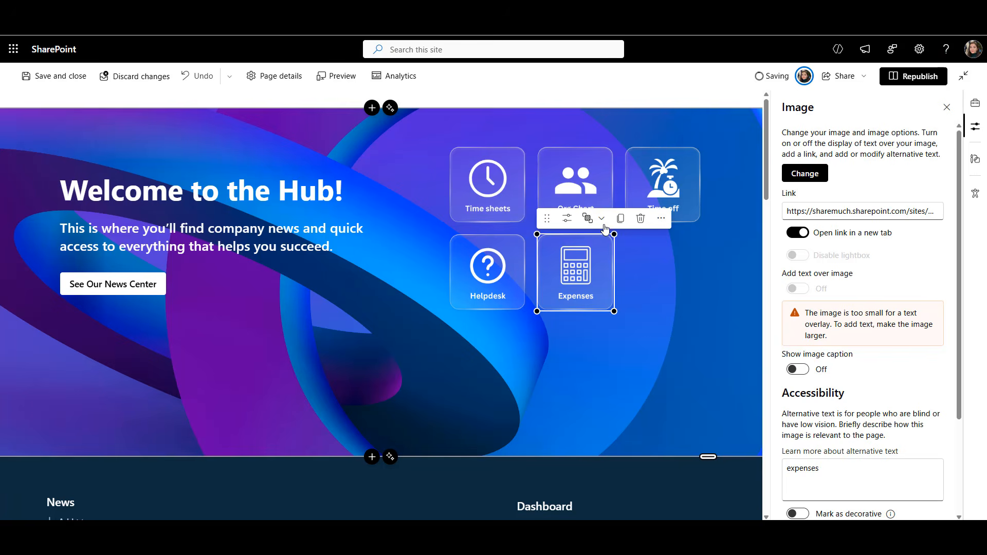
left_click(620, 218)
left_click_drag(579, 247, 657, 236)
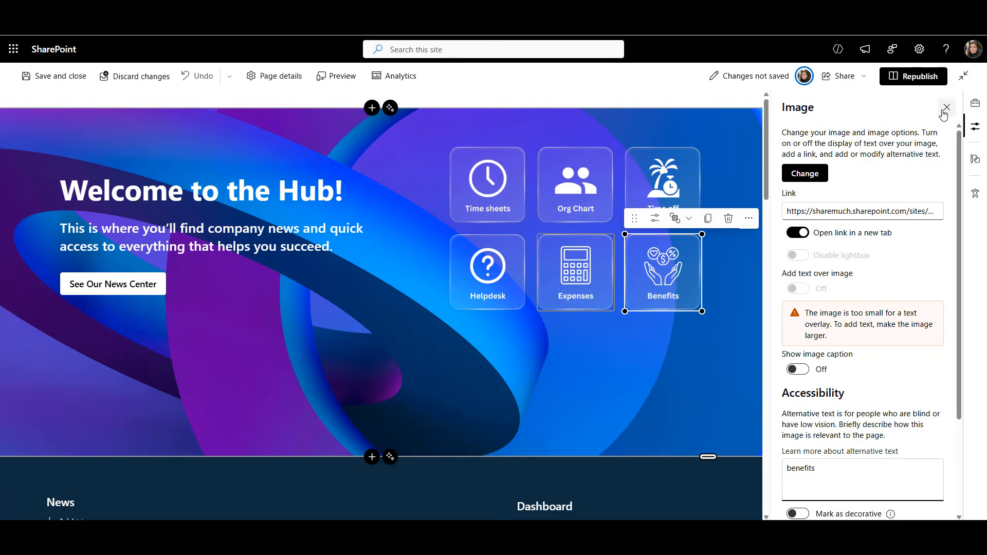
left_click(945, 108)
left_click(917, 158)
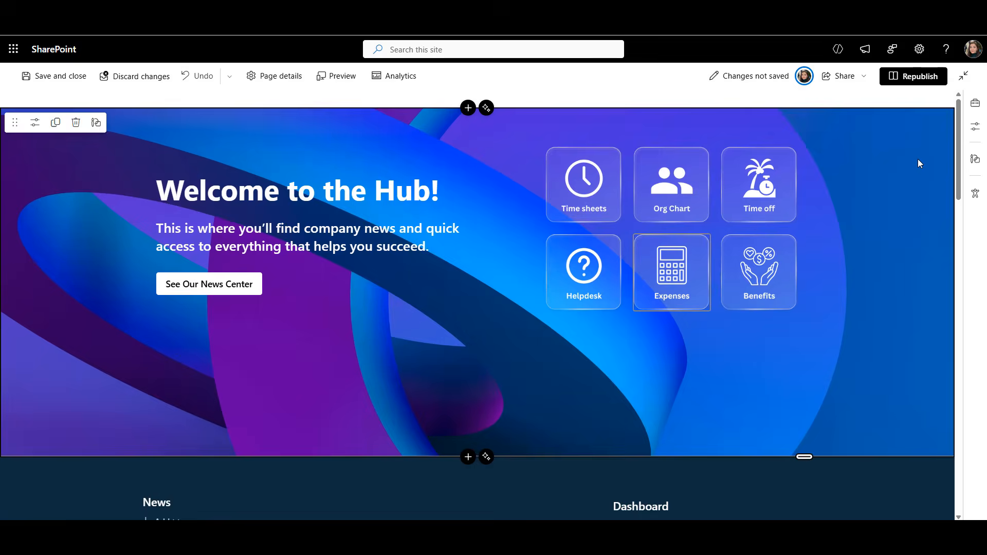
left_click_drag(792, 345, 793, 335)
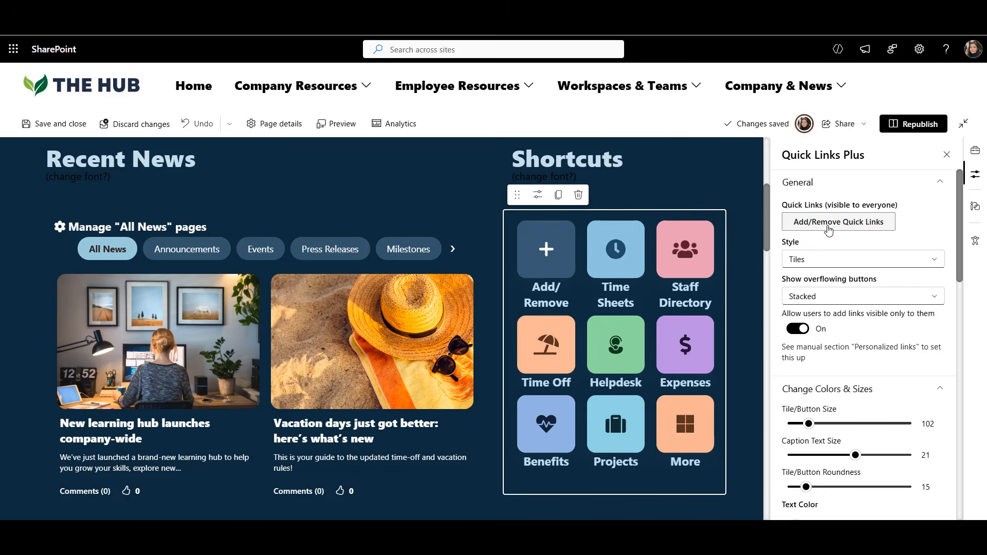
Step: Examine the Quick Links Plus link list and the Time Sheets link's colour options
left_click(829, 225)
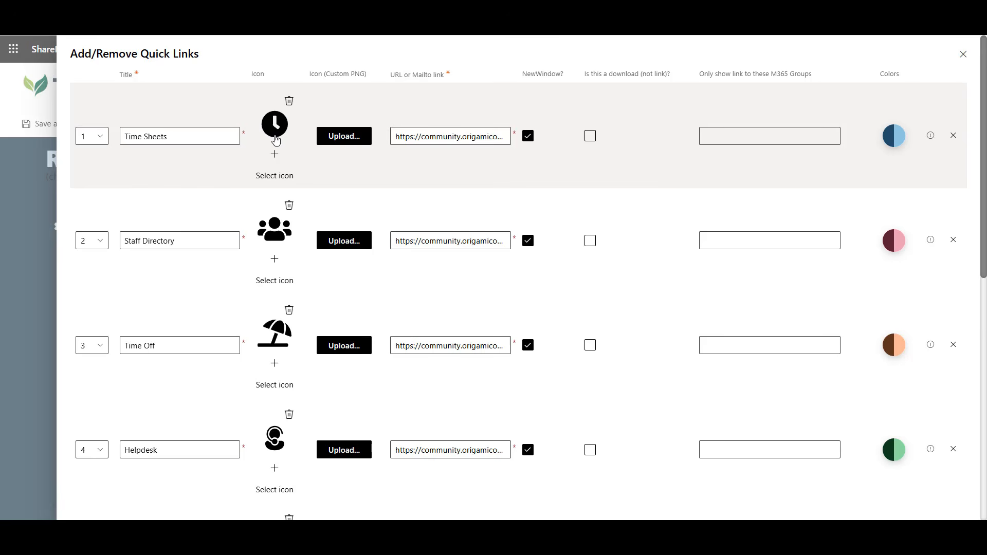
left_click(893, 143)
left_click(879, 166)
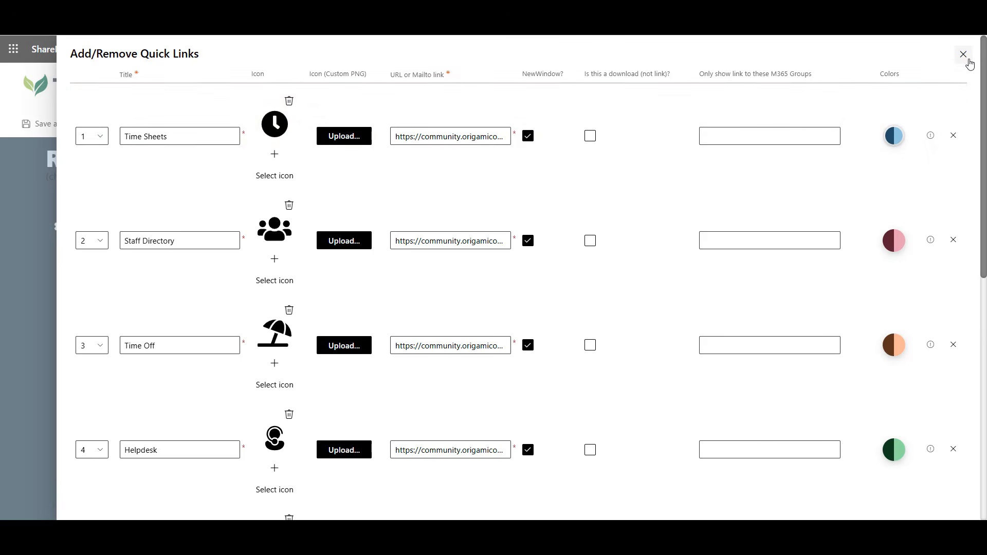
left_click(962, 55)
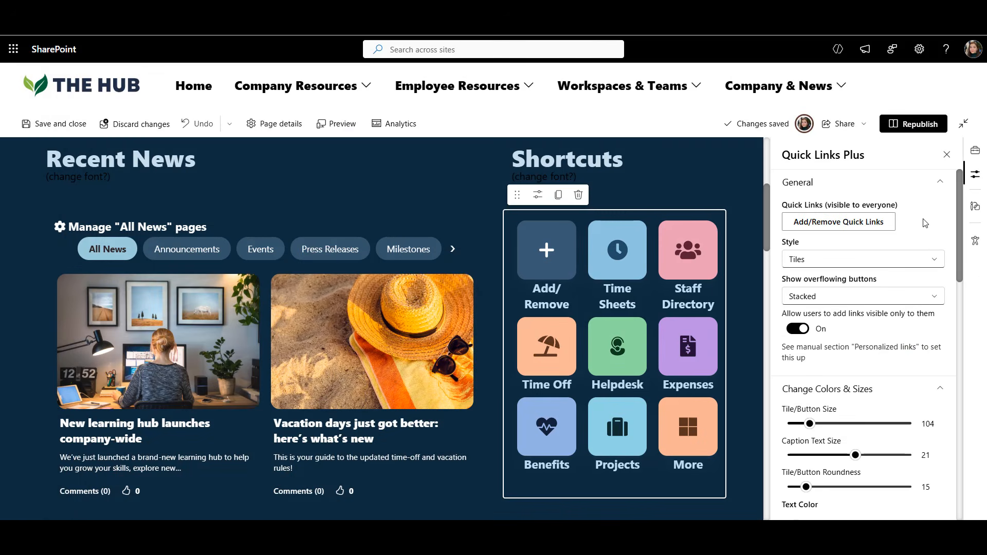
Step: Restyle the shortcuts with a tile size of 153 and a roundness of 100, and switch their style to Buttons
left_click_drag(810, 423, 830, 426)
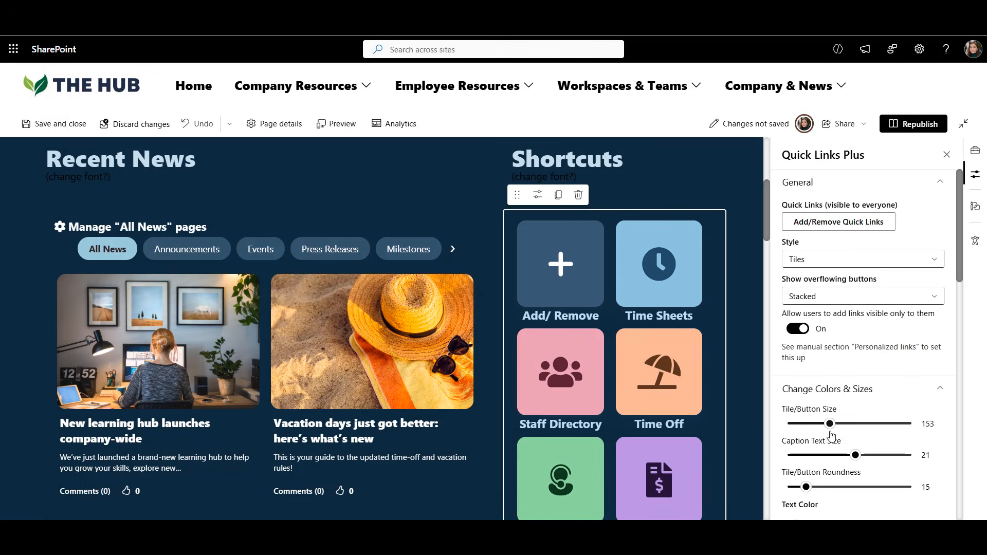
left_click_drag(805, 487, 919, 489)
left_click(874, 260)
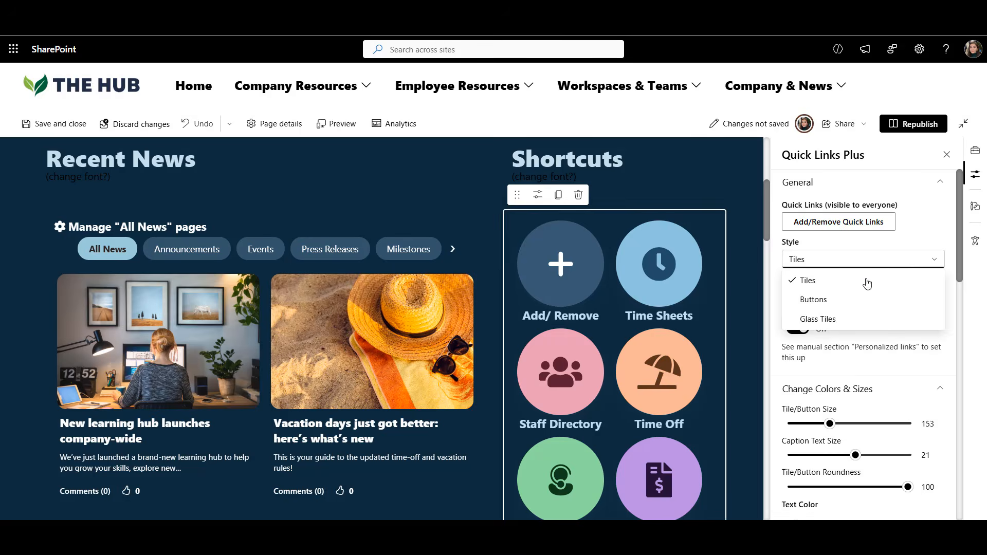
left_click(813, 299)
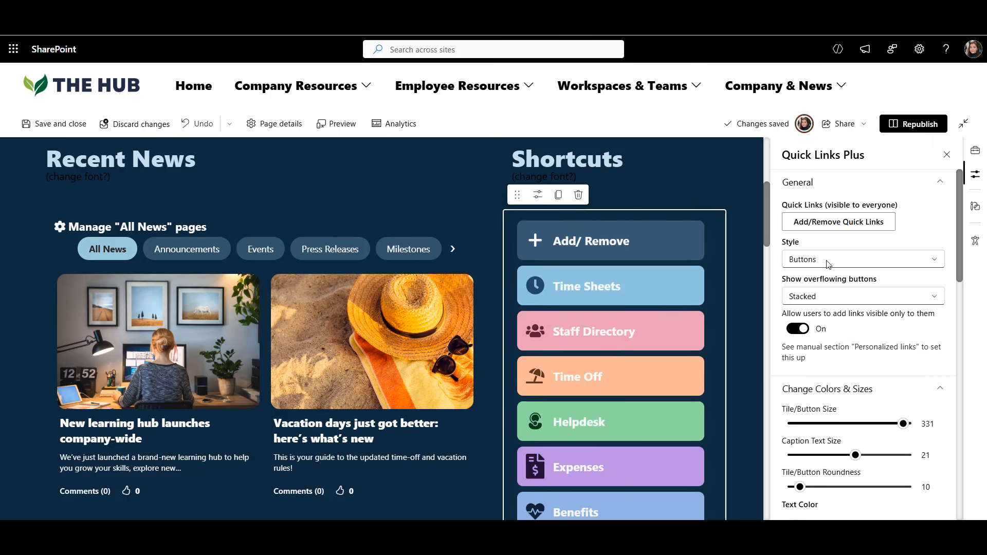
Step: Show the Time Sheets quick link only to the Marketing Members group, and allow users to add links visible only to them
left_click(841, 227)
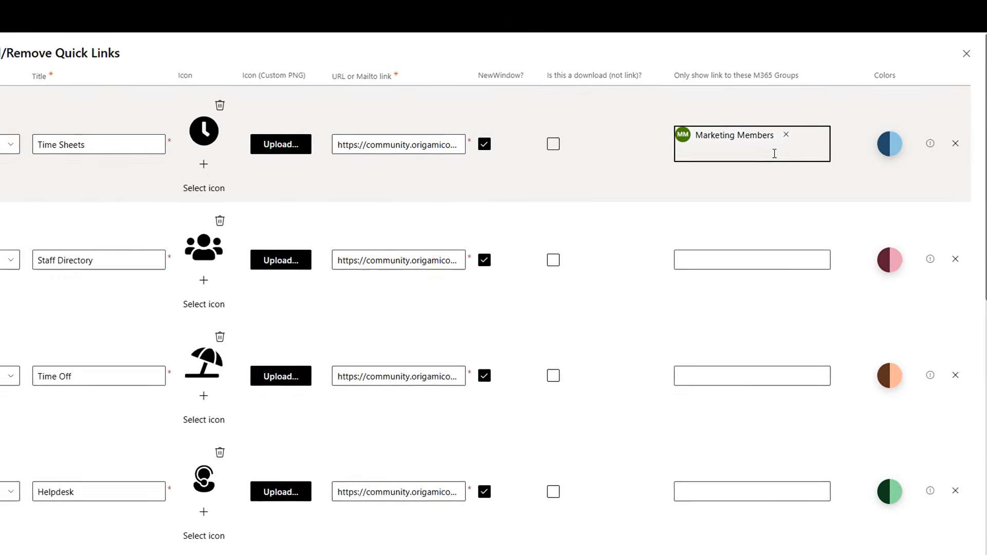
left_click(800, 127)
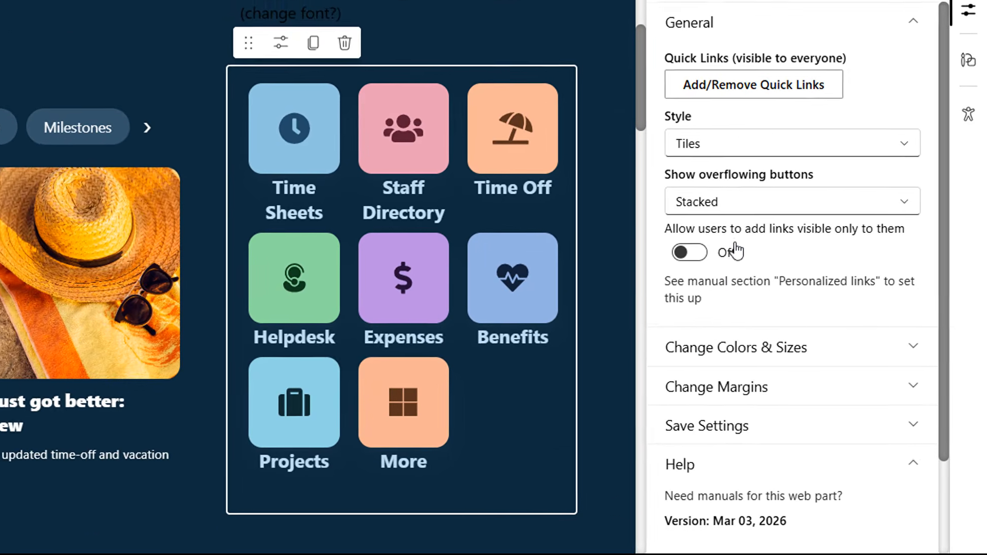
left_click(699, 252)
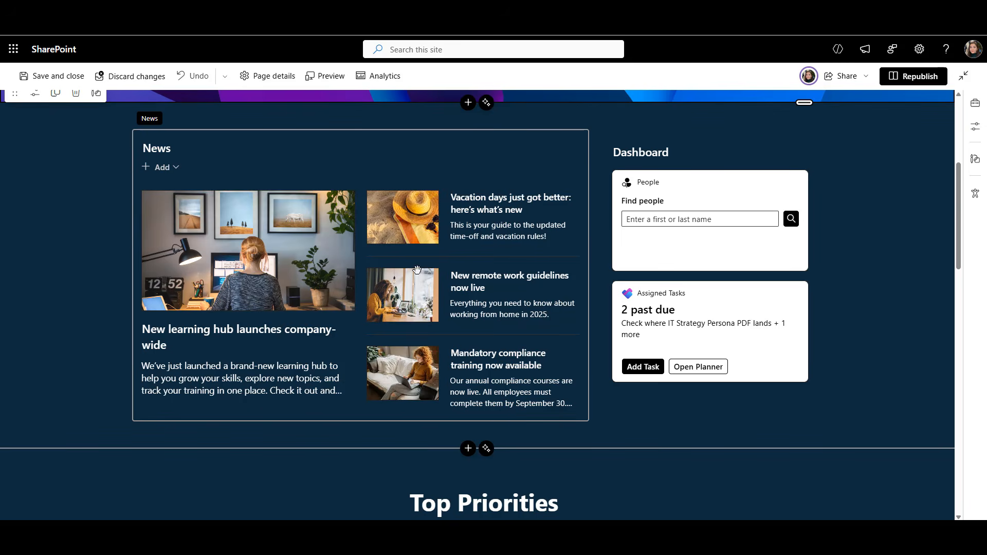
Step: Open the News web part's settings and review its news source, title and layout options
left_click(364, 211)
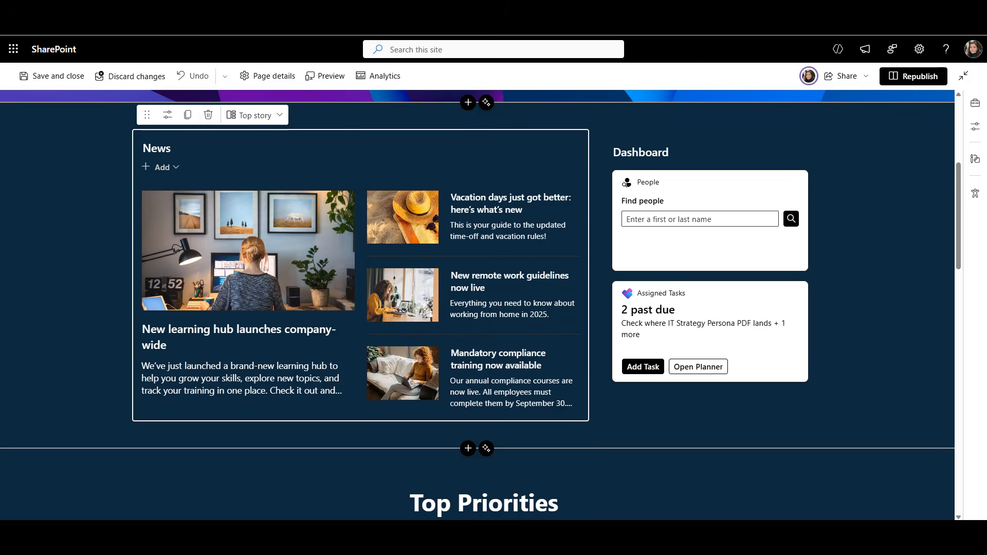
left_click(167, 115)
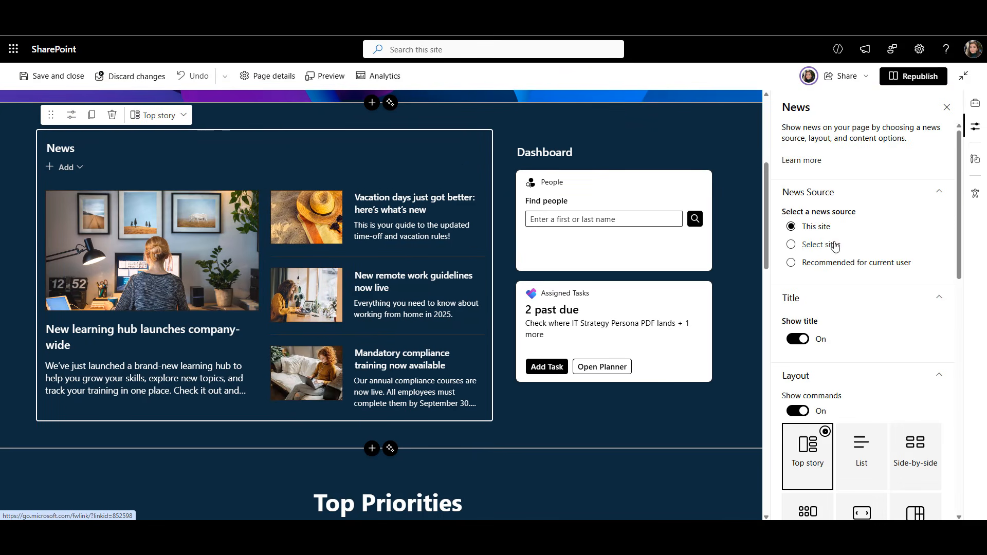
scroll(825, 249, "down", 3)
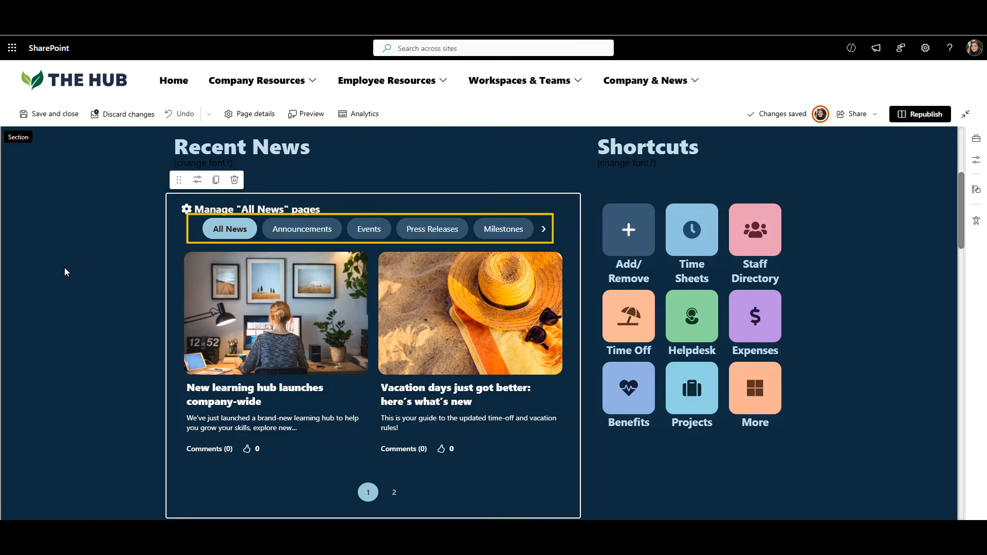
Step: Browse the Announcements category in Recent News through its second page, and return to All News
left_click(319, 235)
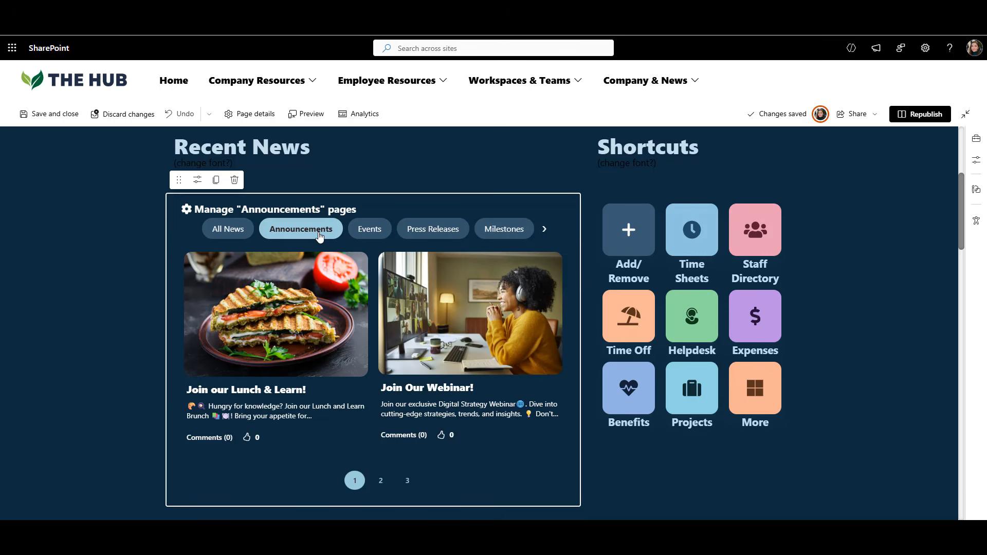
left_click(381, 479)
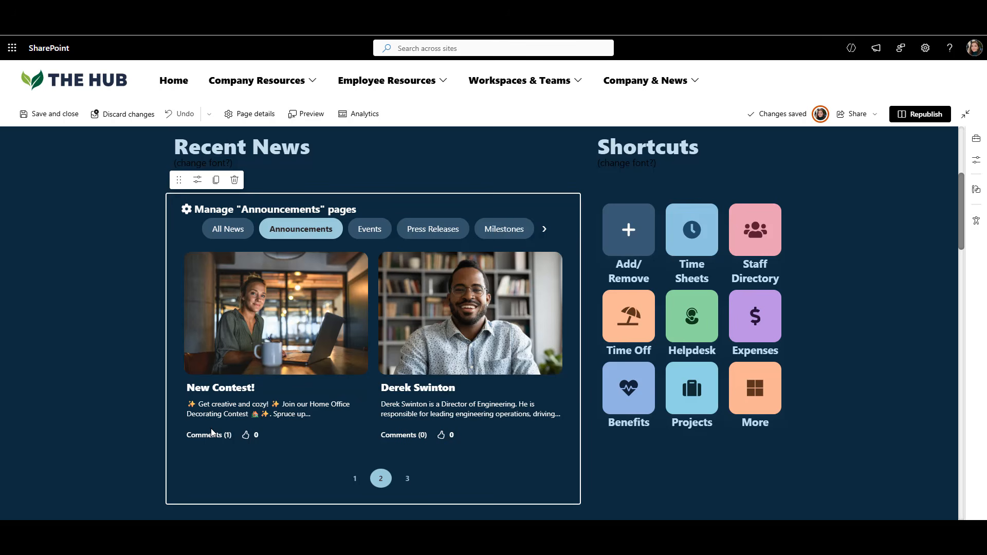
left_click(220, 232)
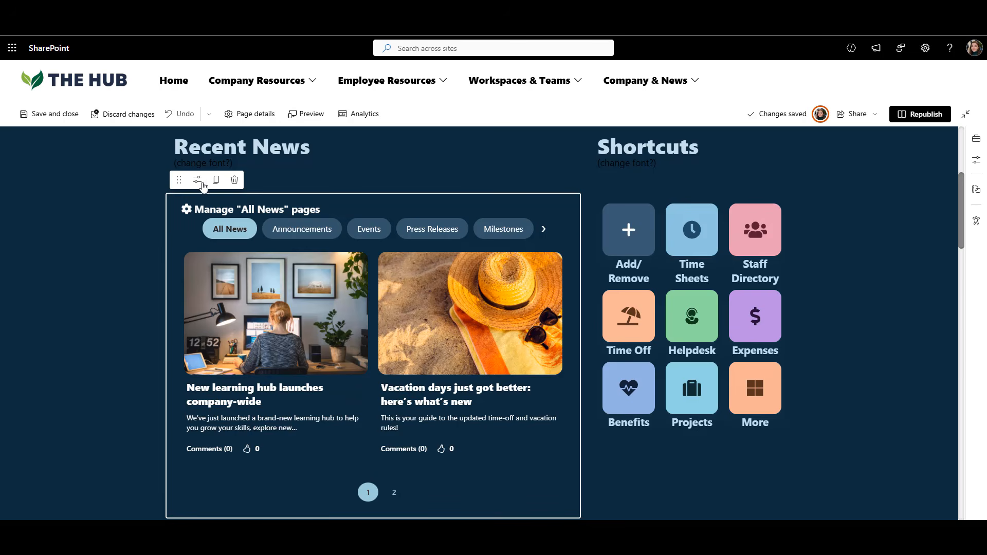
Step: Set the News Center's news title size to 23 and boldness to 700, and pick a light cyan news title and description color
left_click(198, 181)
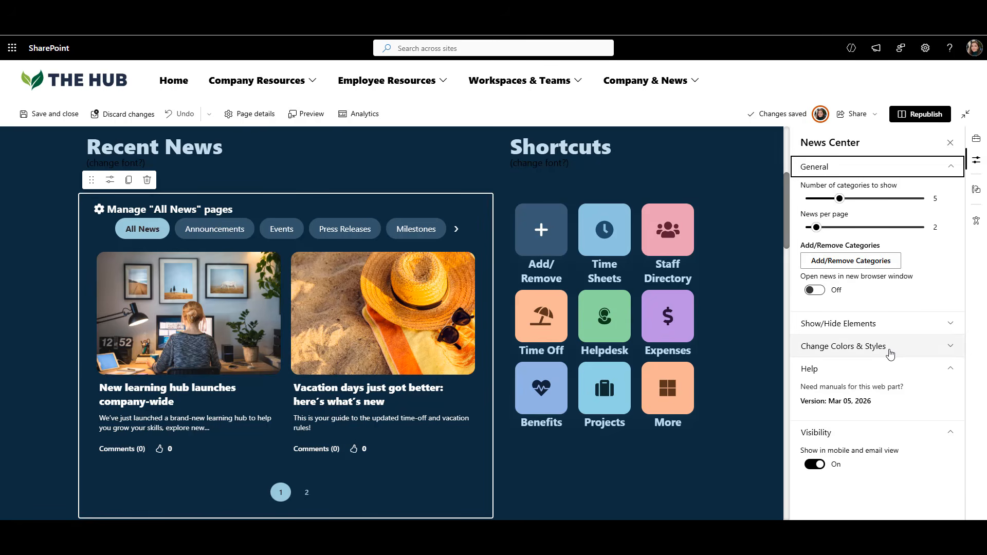
left_click(890, 354)
scroll(890, 353, "down", 3)
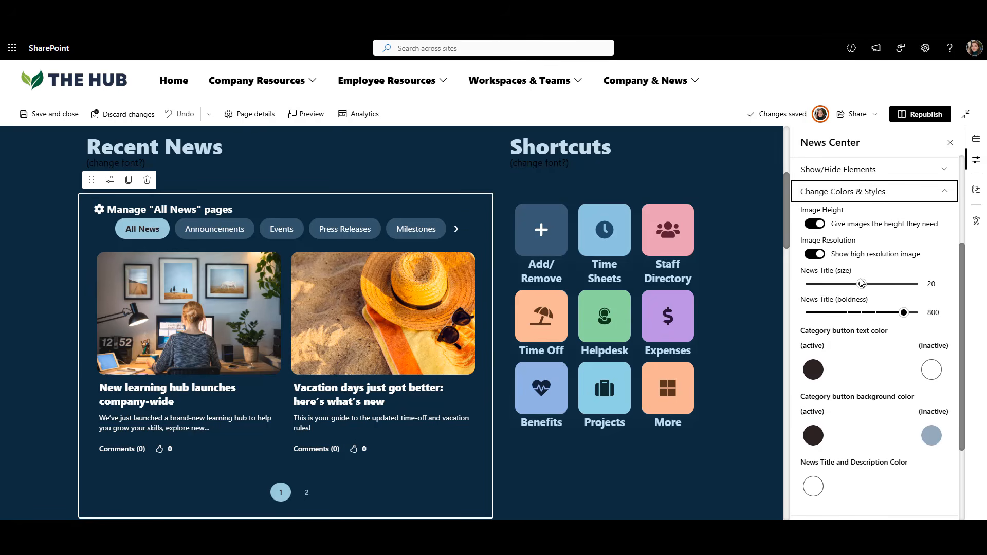
left_click_drag(861, 282, 891, 314)
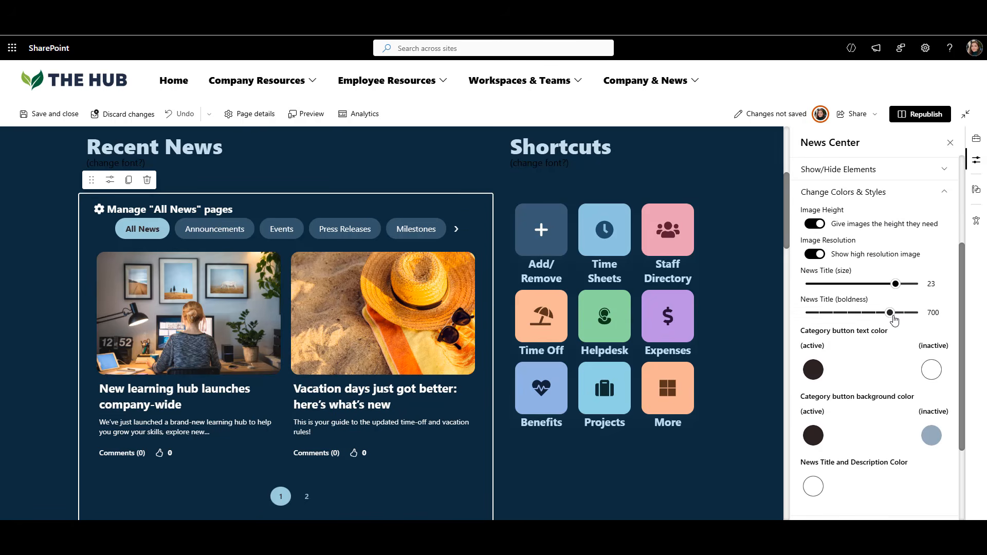
left_click(813, 486)
left_click(745, 415)
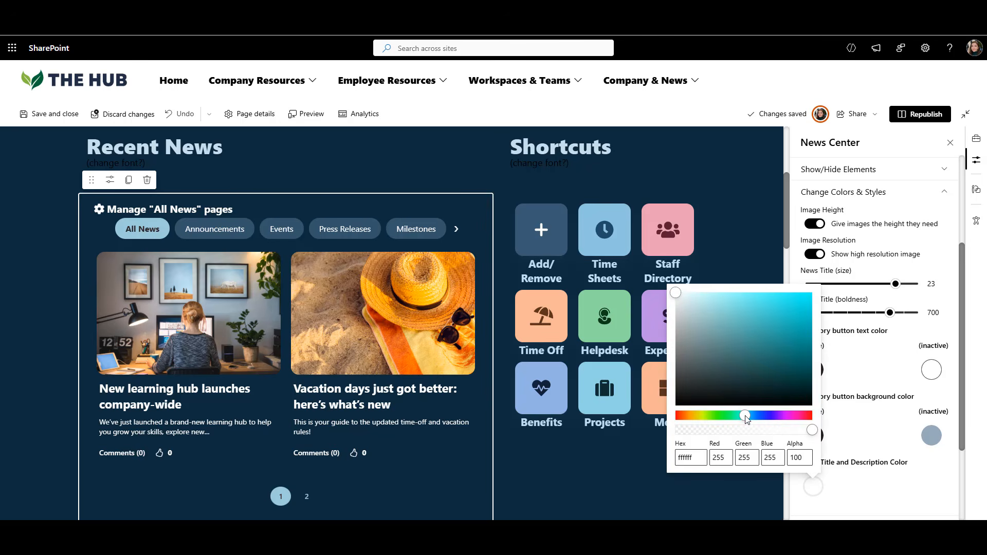
left_click(706, 293)
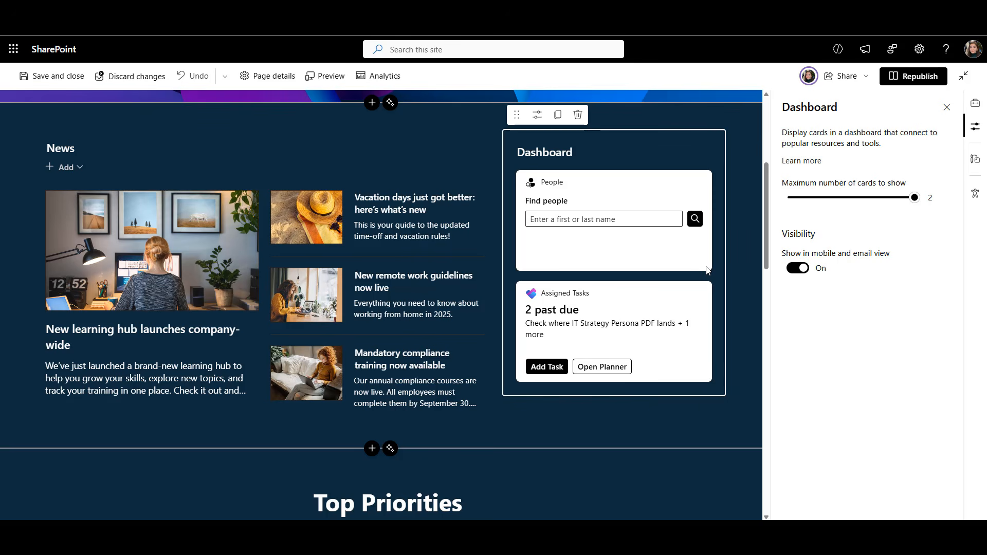
Step: Open the site's dashboard management page and switch the dashboard to editing
left_click(919, 49)
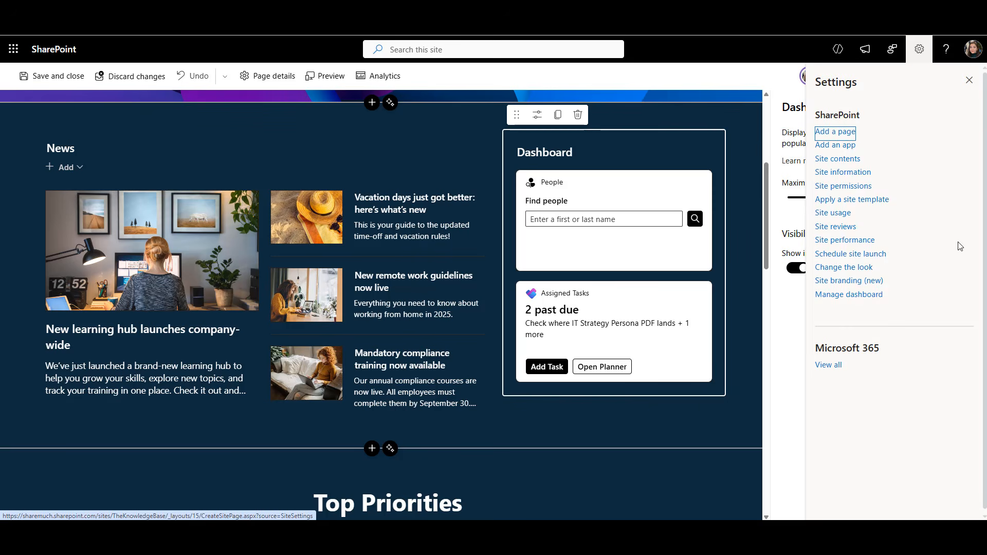
left_click(862, 295)
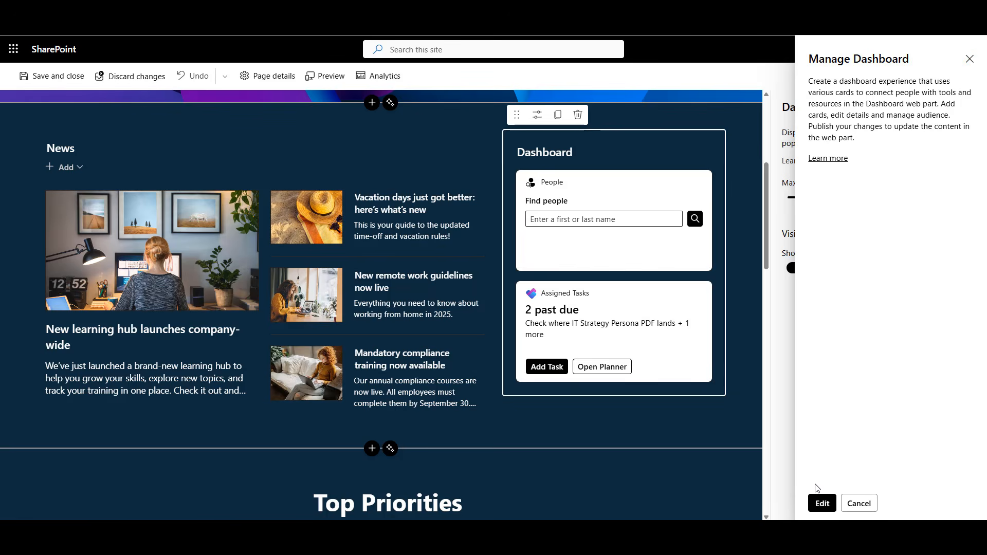
left_click(821, 502)
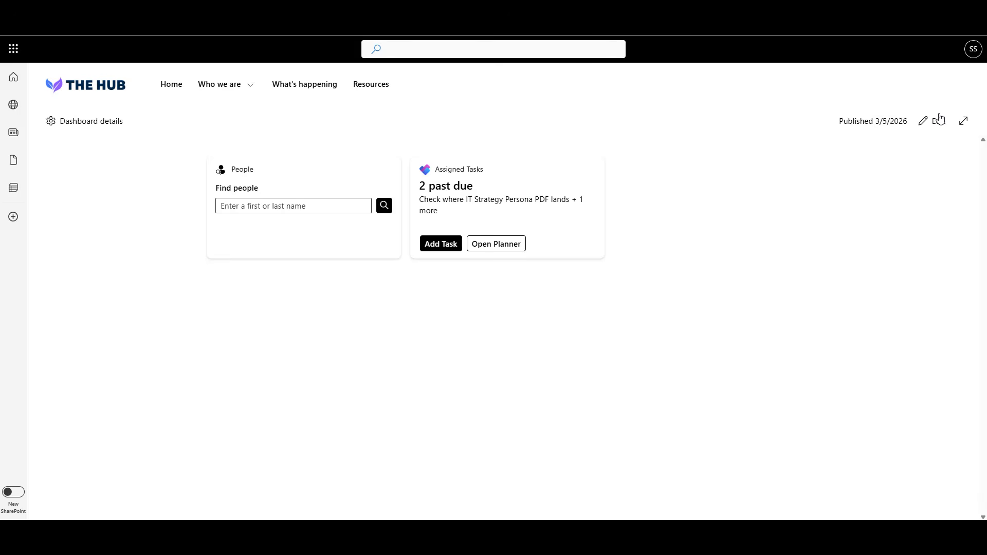
left_click(940, 120)
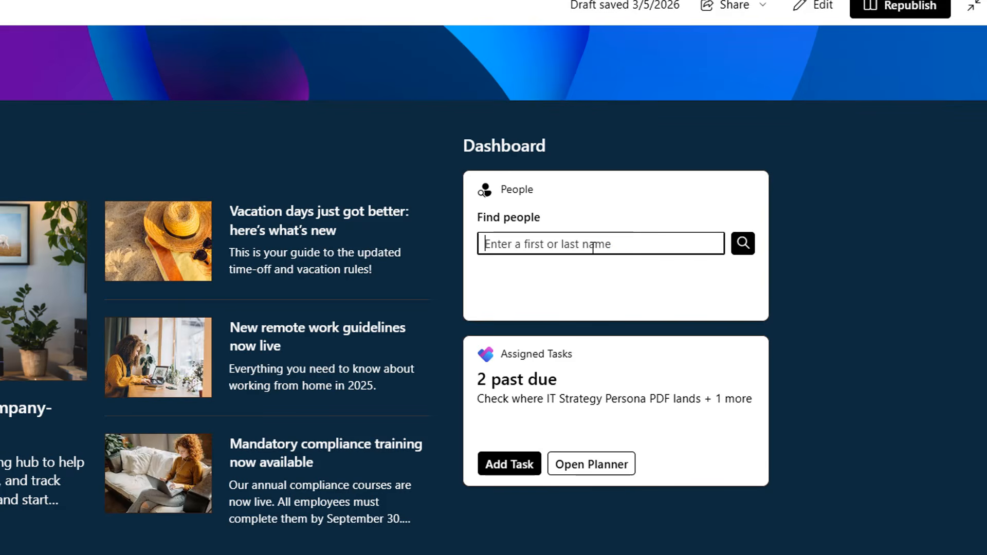
Step: Enter a first name in the Dashboard's people search, and review the People Directory's Department and Location filter choices
type("luis")
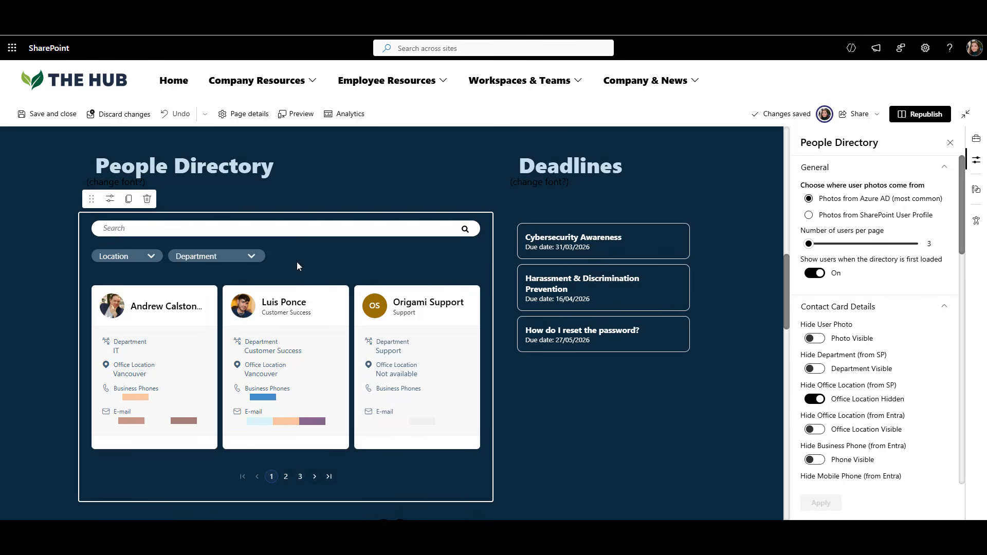
left_click(257, 260)
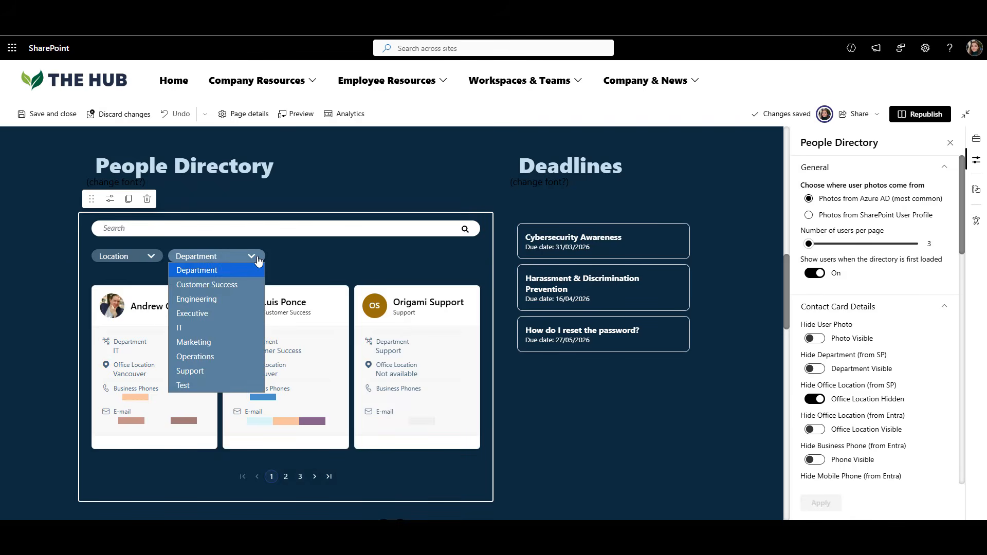
left_click(258, 260)
left_click(153, 258)
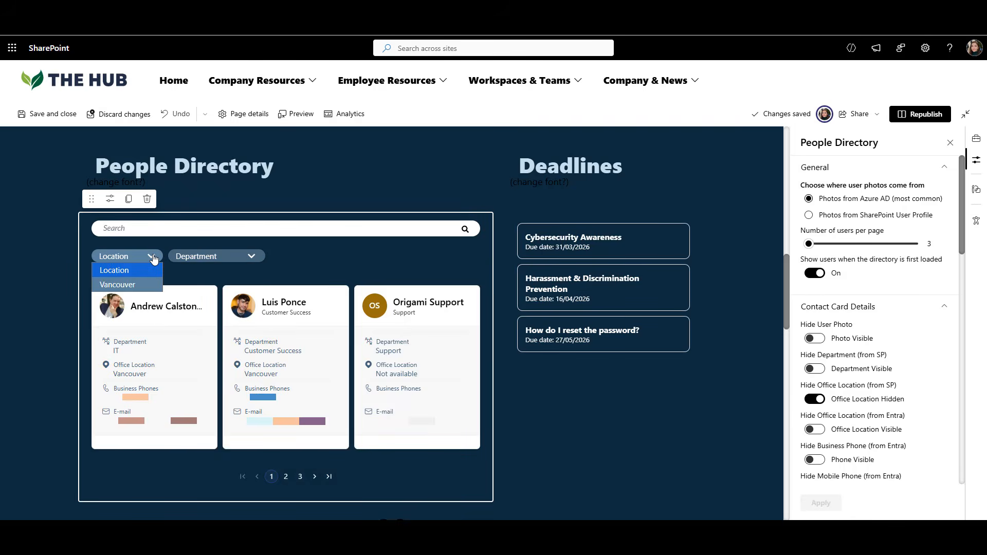
left_click(154, 258)
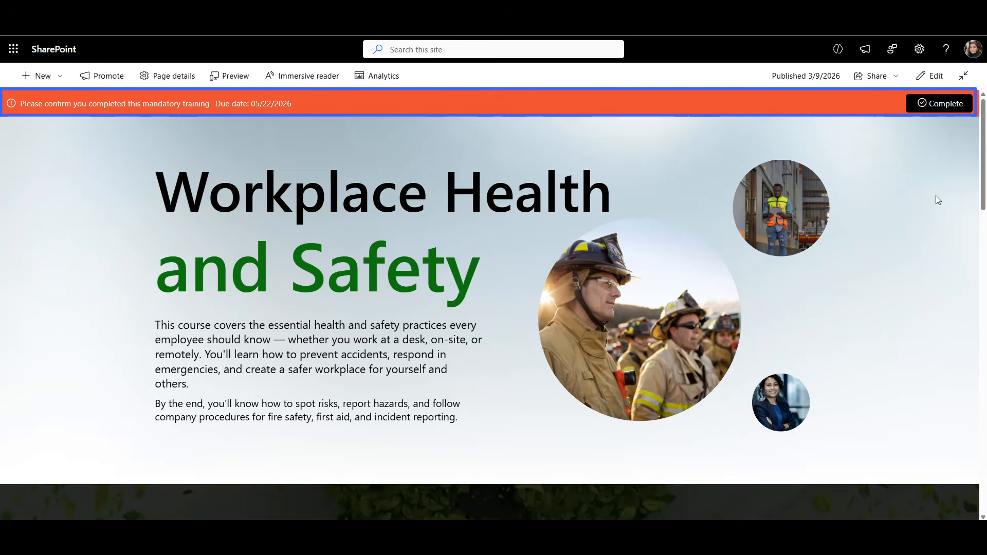
Step: Mark the mandatory Workplace Health and Safety training as complete
left_click(939, 103)
left_click(496, 301)
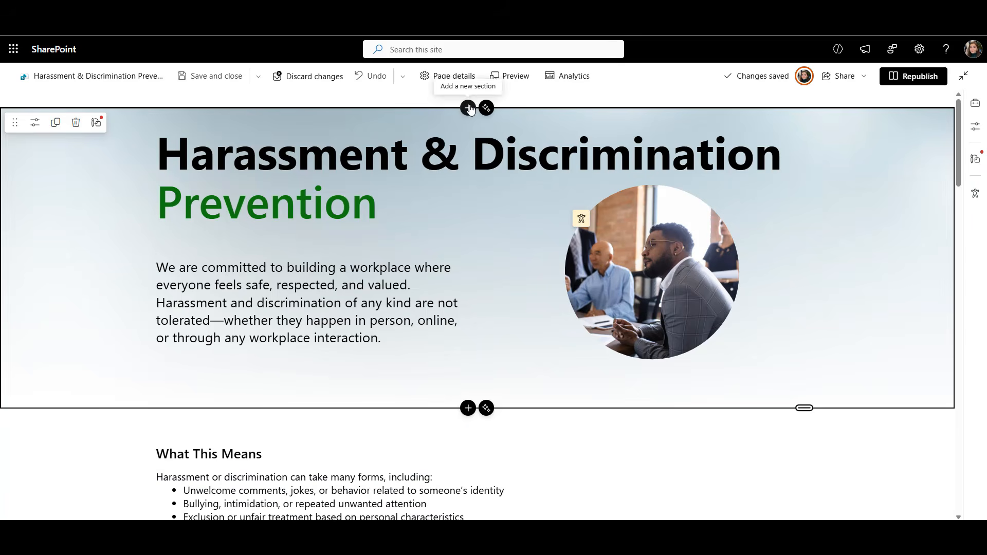
Step: Add a full-width section above the Harassment & Discrimination Prevention banner and insert the Mandatory Read web part in it
left_click(468, 107)
left_click(488, 198)
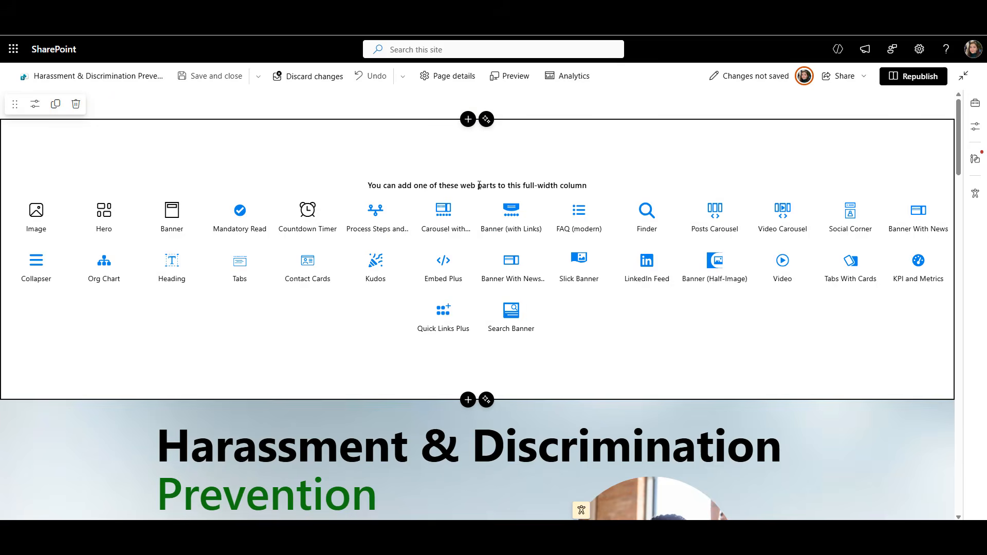
left_click(254, 204)
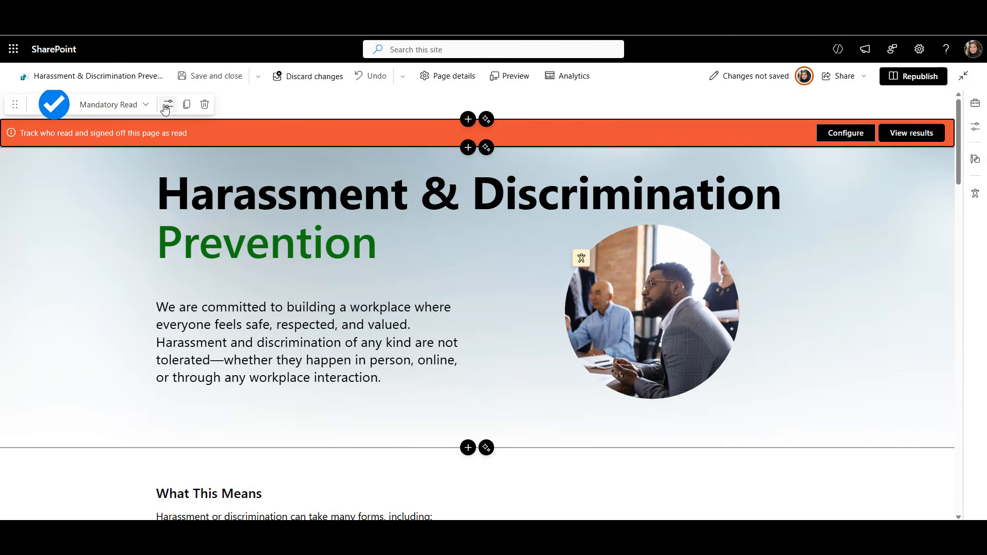
Step: Review the departments available for the Mandatory Read acceptance bar, and view the sign-off results for the Workplace Health & Safety page
left_click(166, 106)
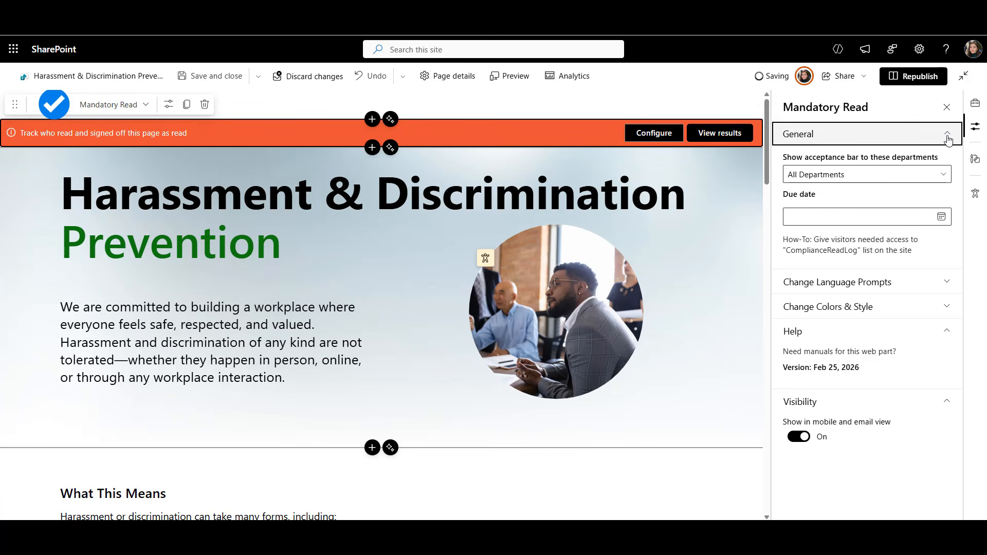
left_click(944, 175)
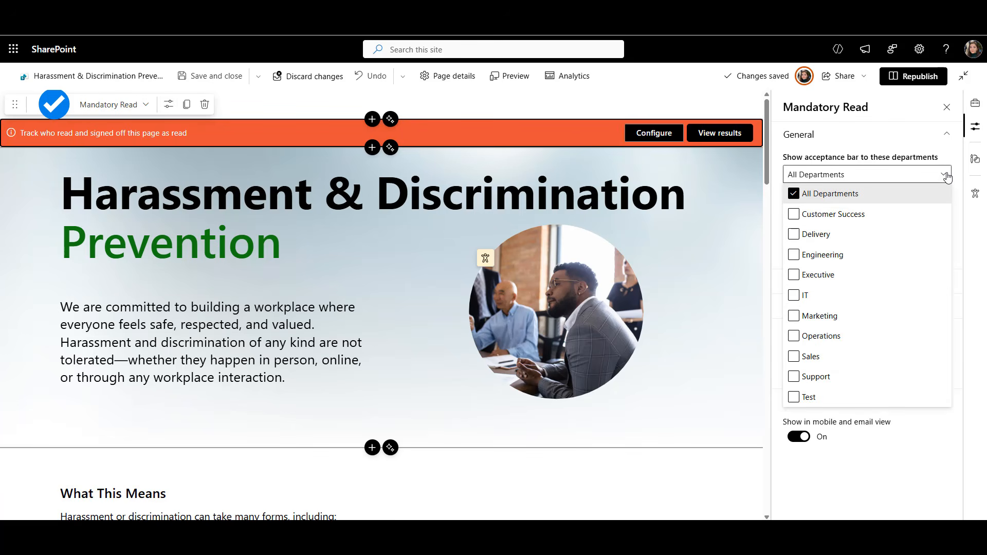
left_click(947, 176)
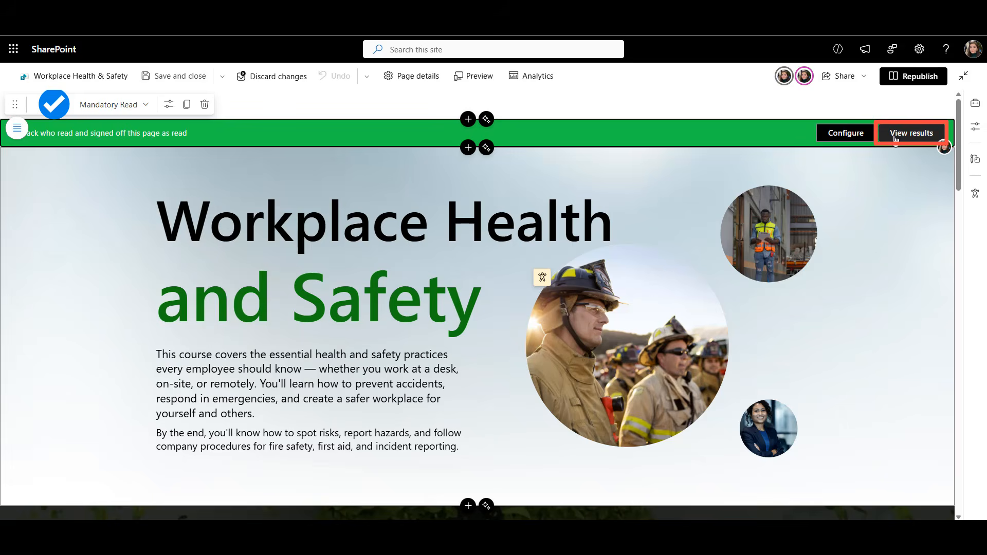
left_click(894, 138)
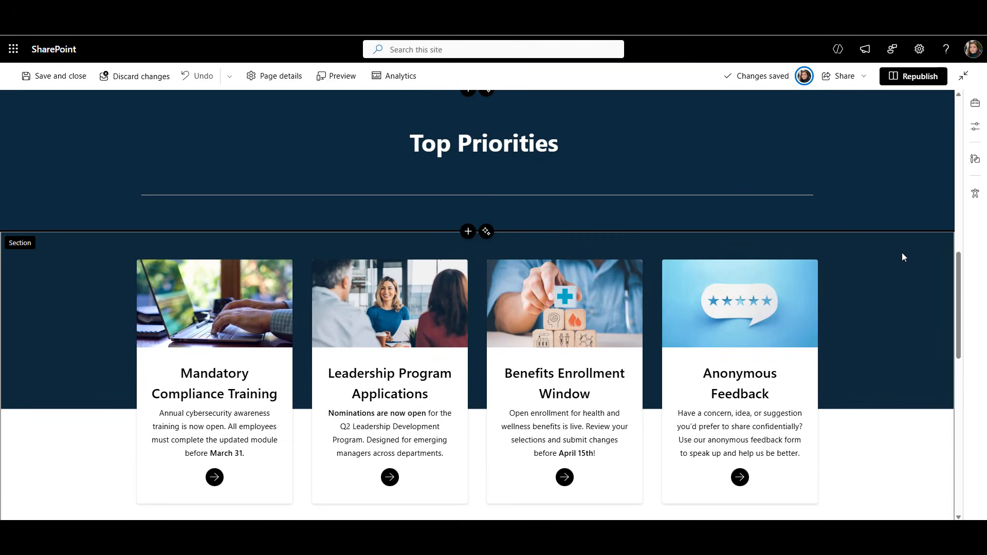
Step: Add an Editorial card to the section under Top Priorities over the third card, and narrow it to that card's width
left_click(468, 231)
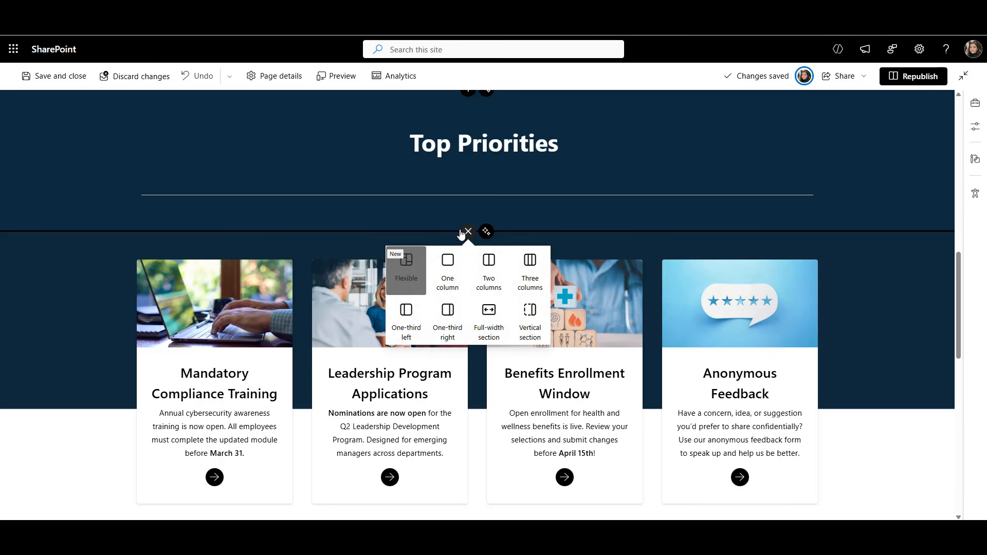
left_click(368, 250)
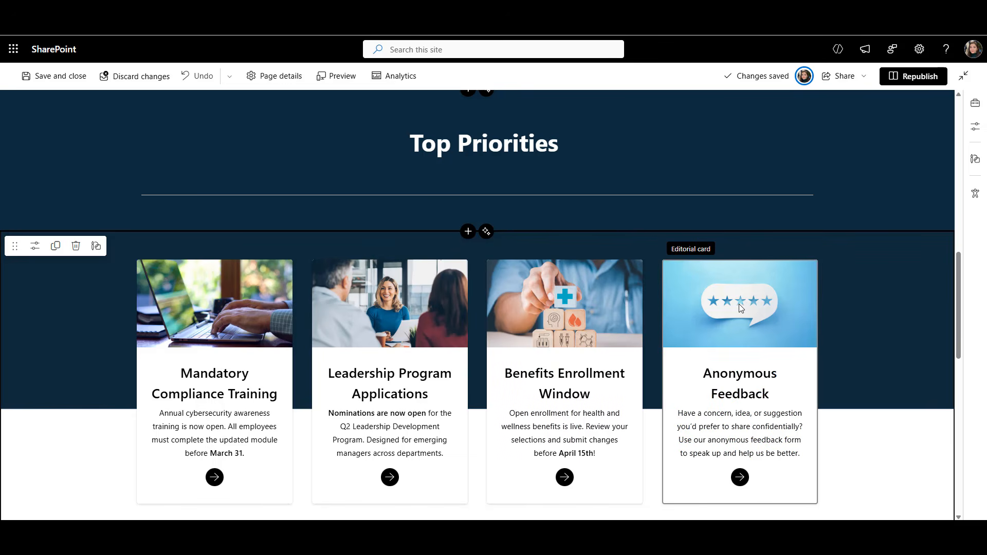
left_click(975, 105)
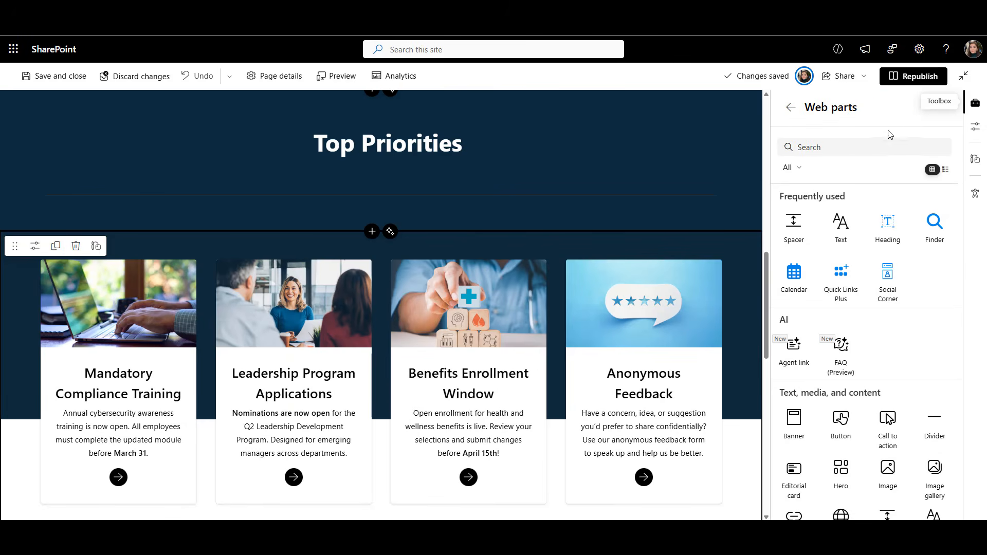
left_click(838, 147)
type("editorial")
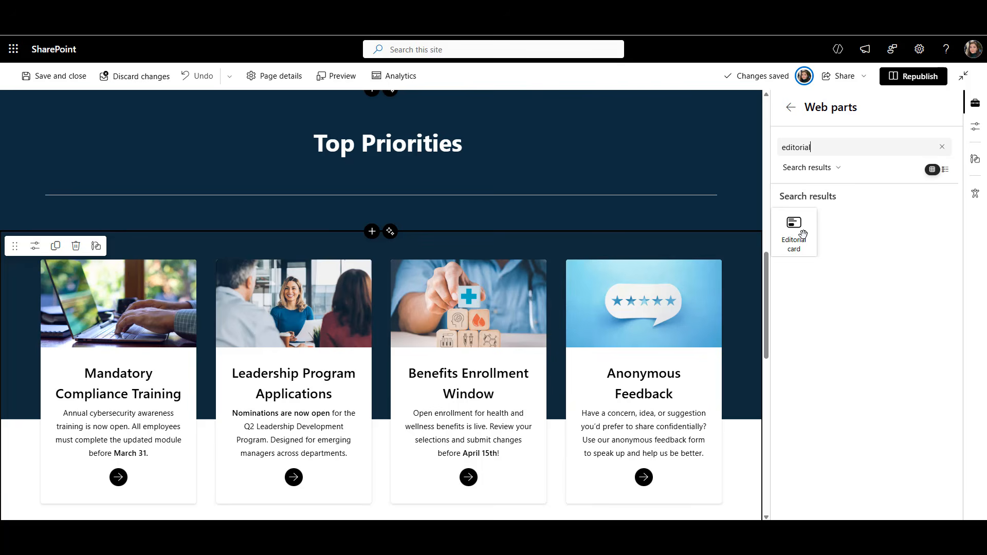
left_click_drag(802, 235, 433, 261)
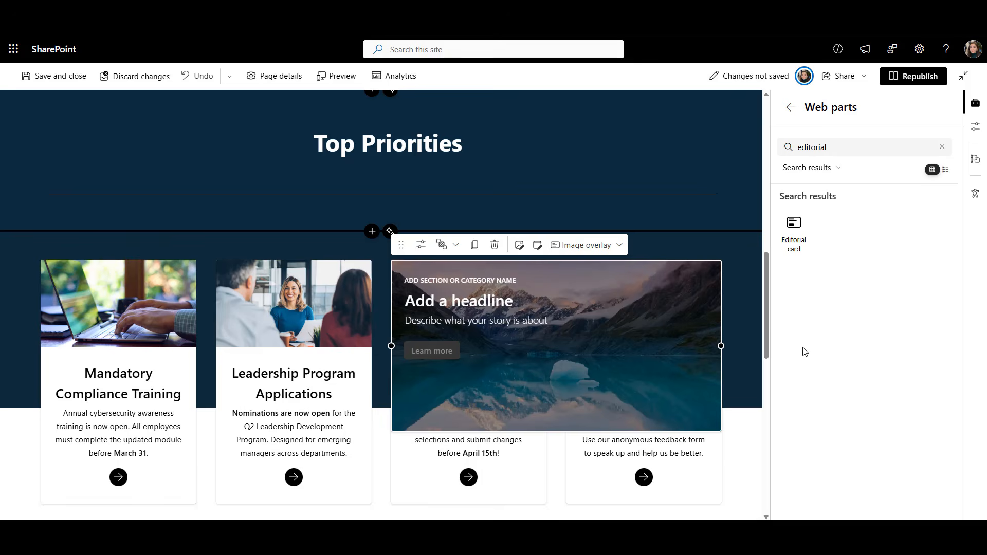
left_click_drag(703, 351, 545, 346)
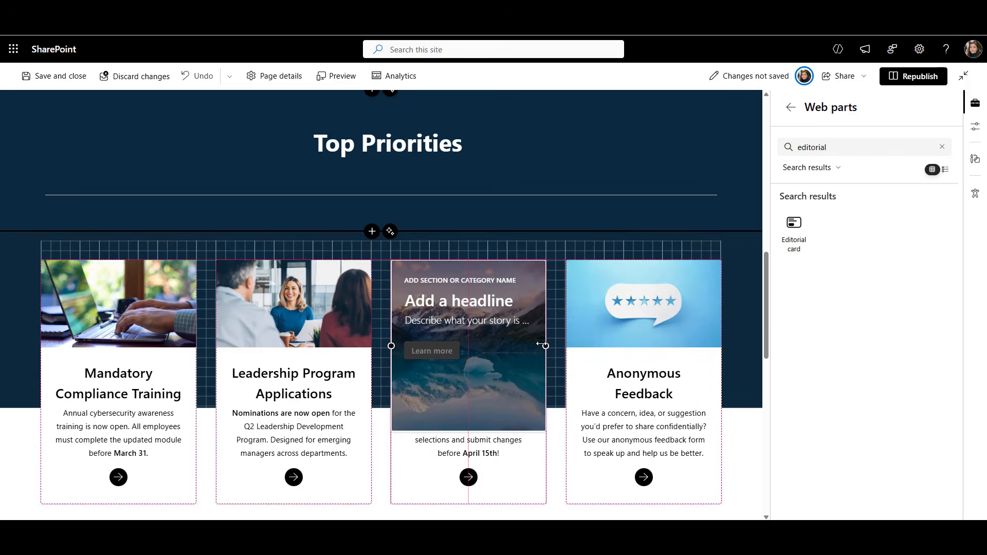
Step: Switch the new editorial card to the Split layout, and delete the existing Anonymous Feedback card
left_click(583, 246)
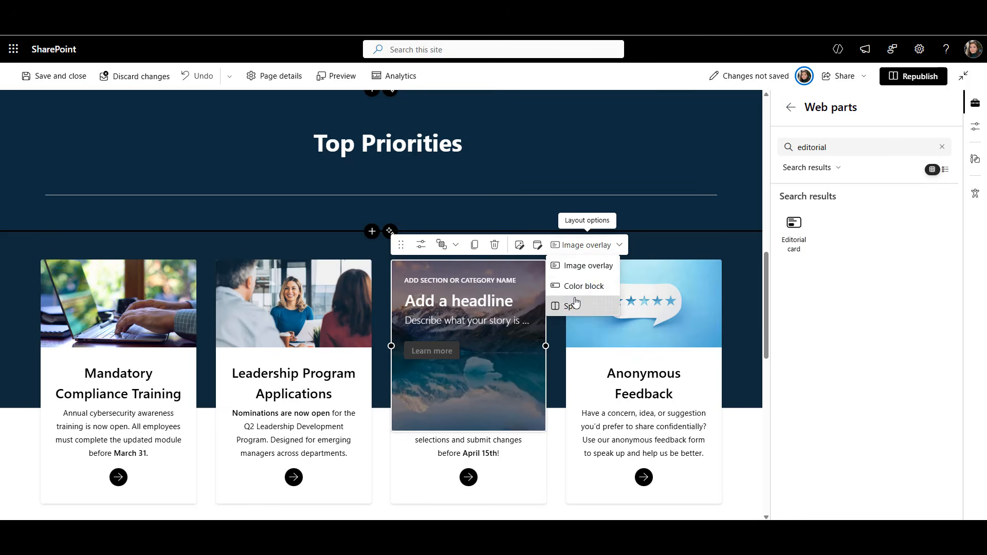
left_click(571, 302)
left_click(573, 297)
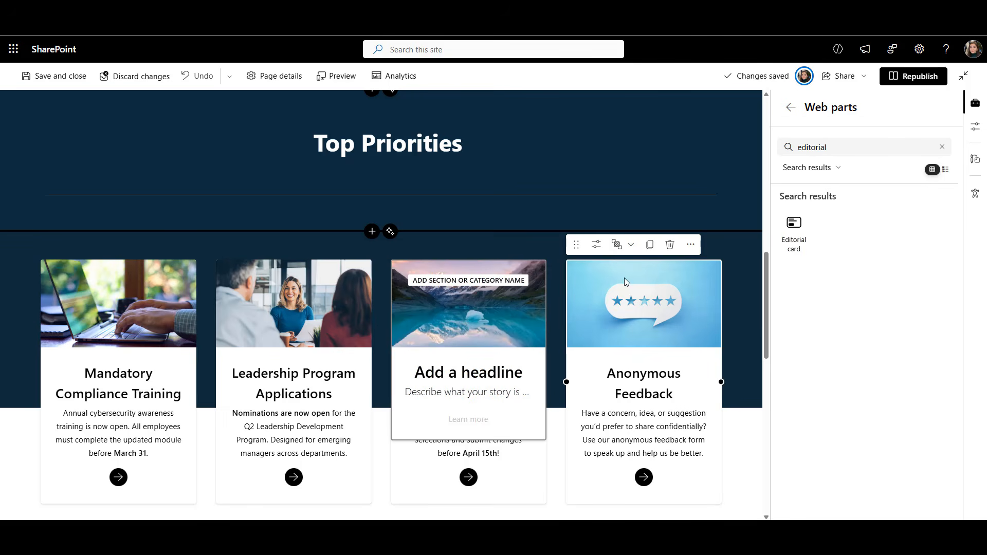
left_click(673, 244)
Step: Open the new editorial card's settings, and try the black background before returning to the default one
left_click(481, 320)
left_click(421, 245)
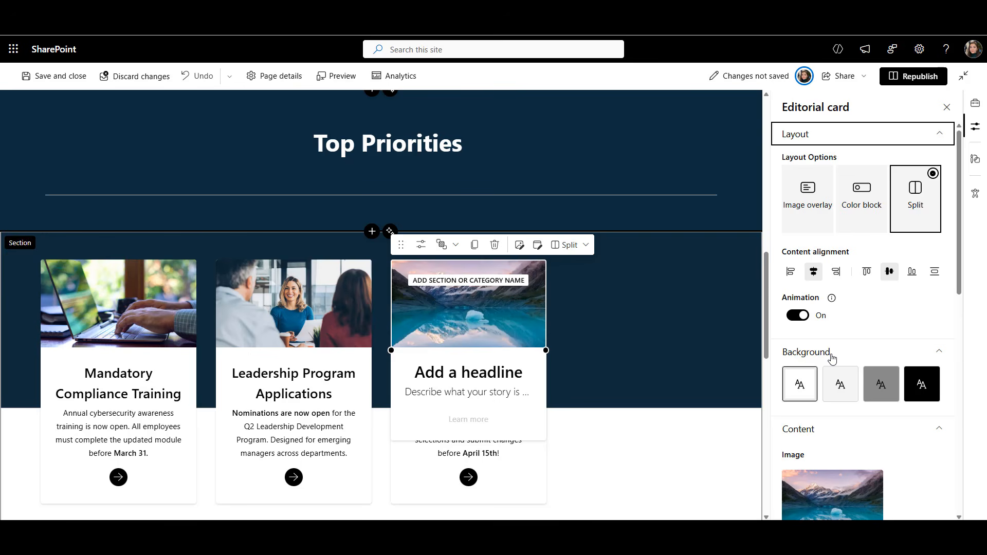
left_click(921, 383)
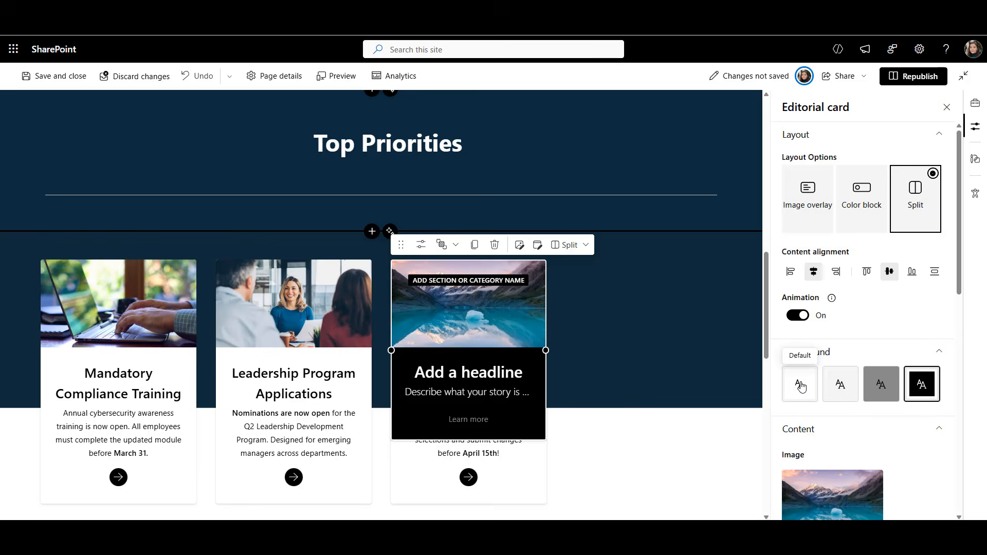
left_click(801, 386)
Step: Fill the new card with the star-rating speech bubble image, the headline "Anonymous Feedback" and a description of the confidential feedback form
scroll(801, 386, "down", 4)
left_click(478, 373)
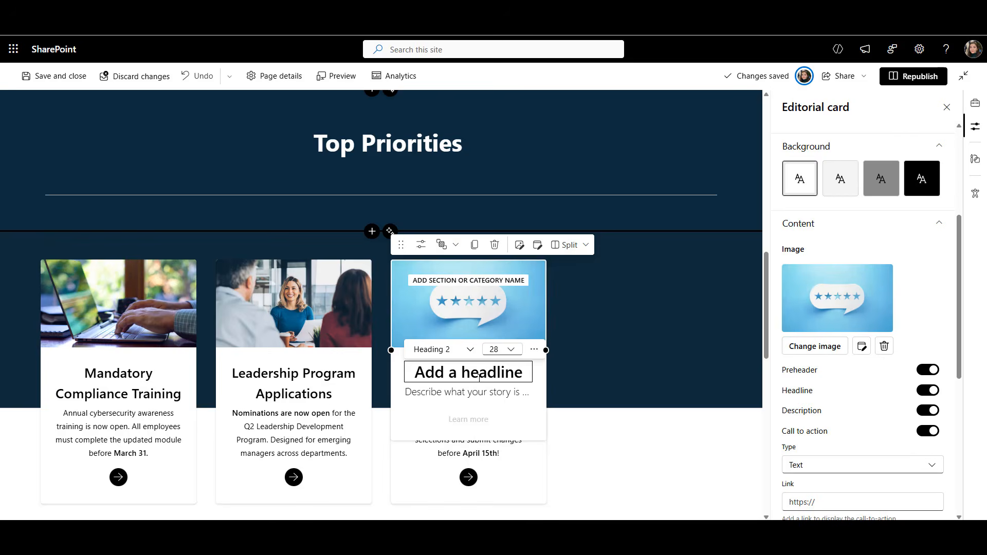
type("Anonymous Feedback")
left_click(489, 412)
type("Have a concern, idea, or suggestion you’d prefer to share confidentially? Use our anonymous feedback form to speak up and help us be better.")
Step: Turn off the new card's preheader, paste the SharePoint link for its call to action and set the call-to-action type to Icon
left_click(928, 370)
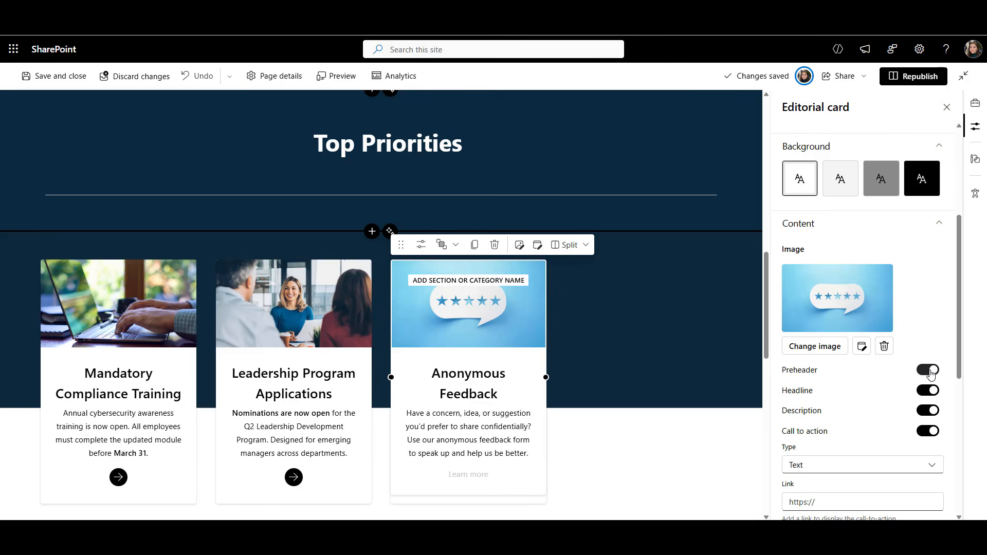
scroll(929, 376, "down", 2)
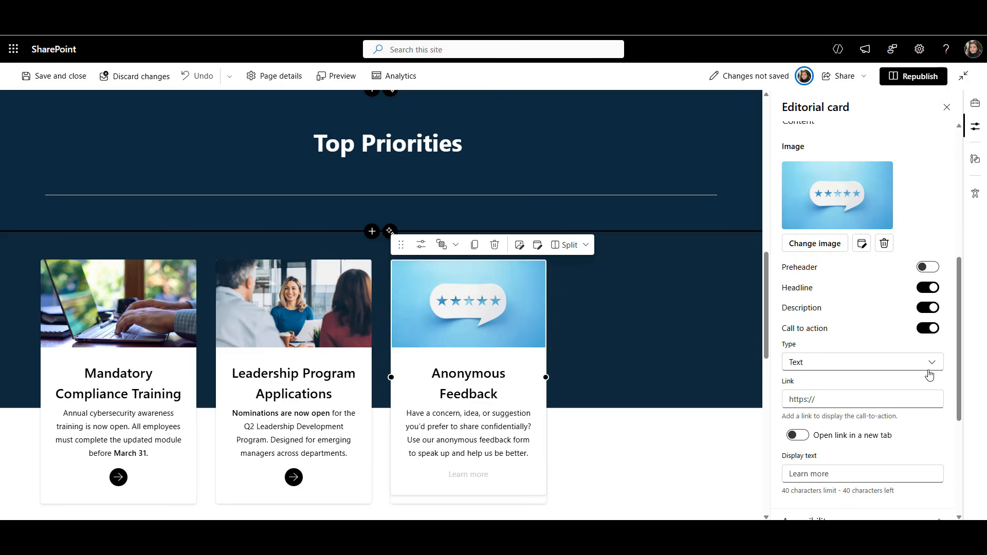
left_click(890, 399)
key("ctrl+v")
left_click(887, 364)
left_click(868, 406)
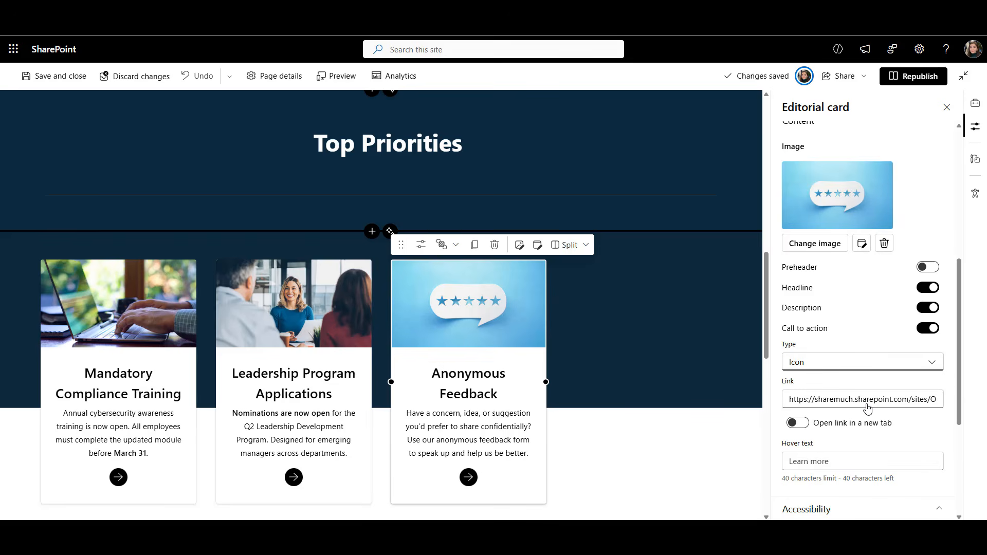
Step: Move the new Anonymous Feedback card into the empty fourth slot, beside the Benefits Enrollment Window card
left_click_drag(516, 263, 740, 316)
left_click(741, 316)
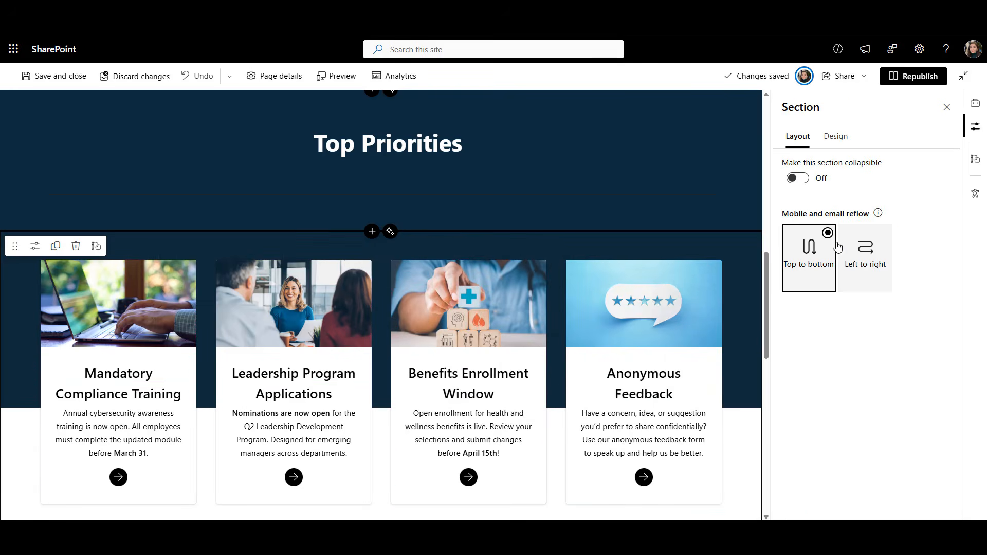
Step: In the Tabs With Cards web part, try limiting the Business Resources tab to the Managers Security Group, and cancel the change
left_click(947, 108)
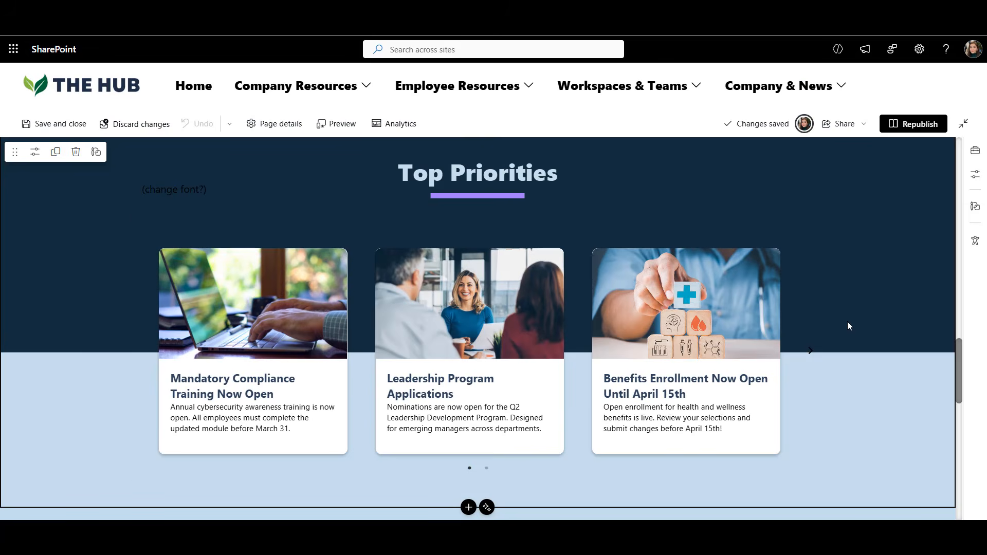
left_click(735, 321)
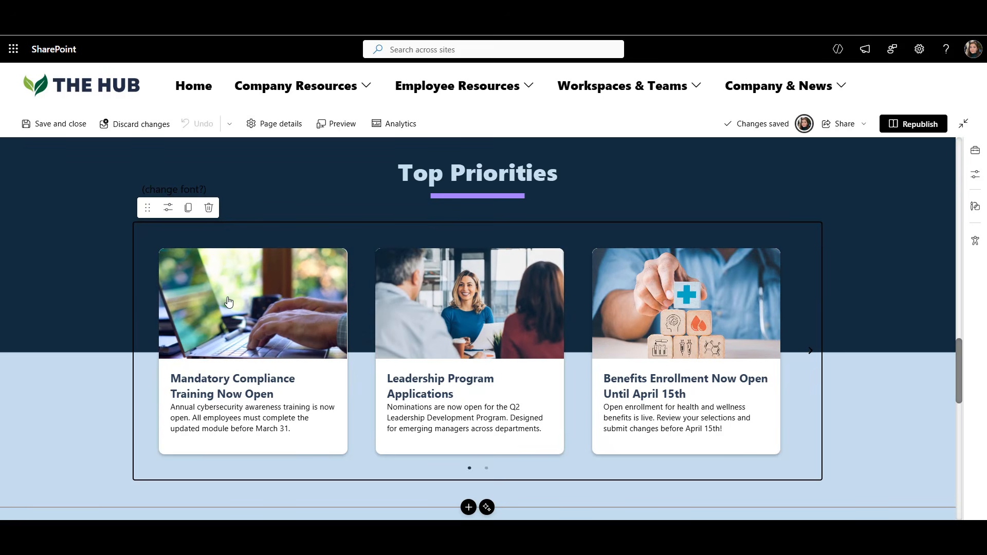
left_click(168, 208)
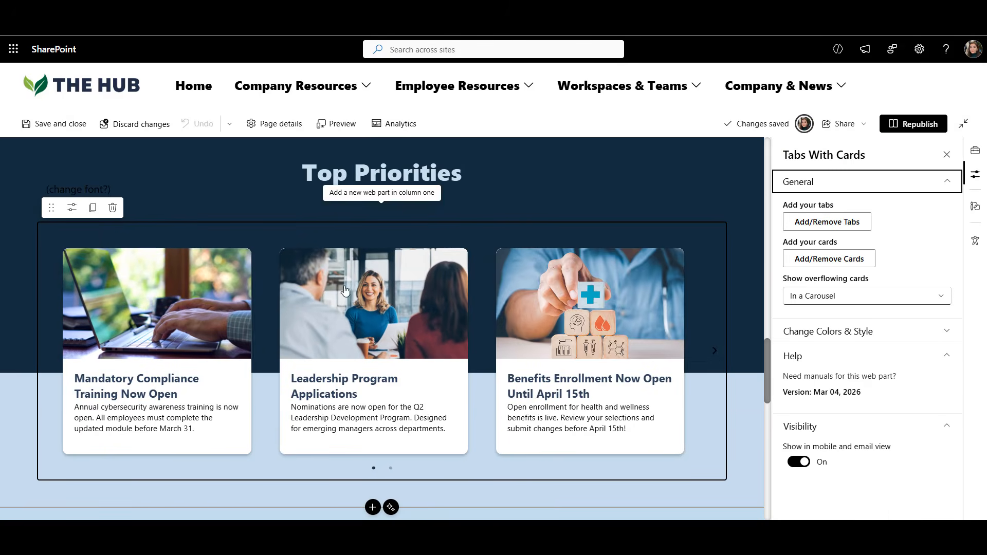
left_click(823, 222)
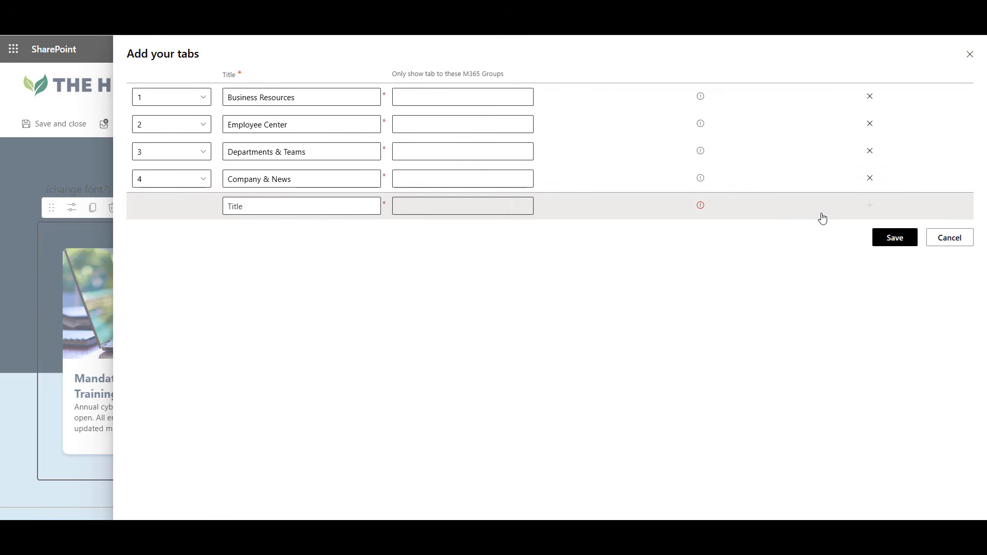
left_click(492, 98)
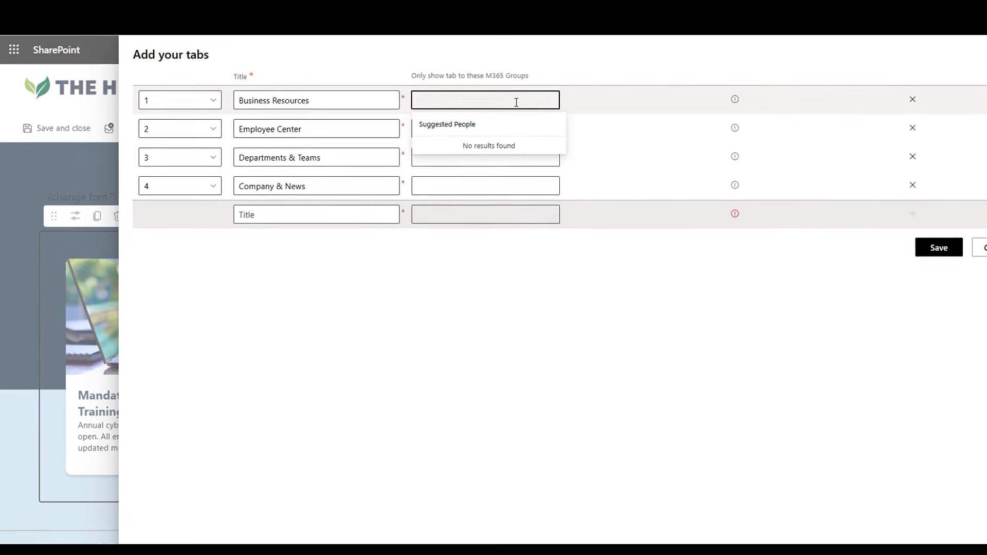
type("Managers Security Group")
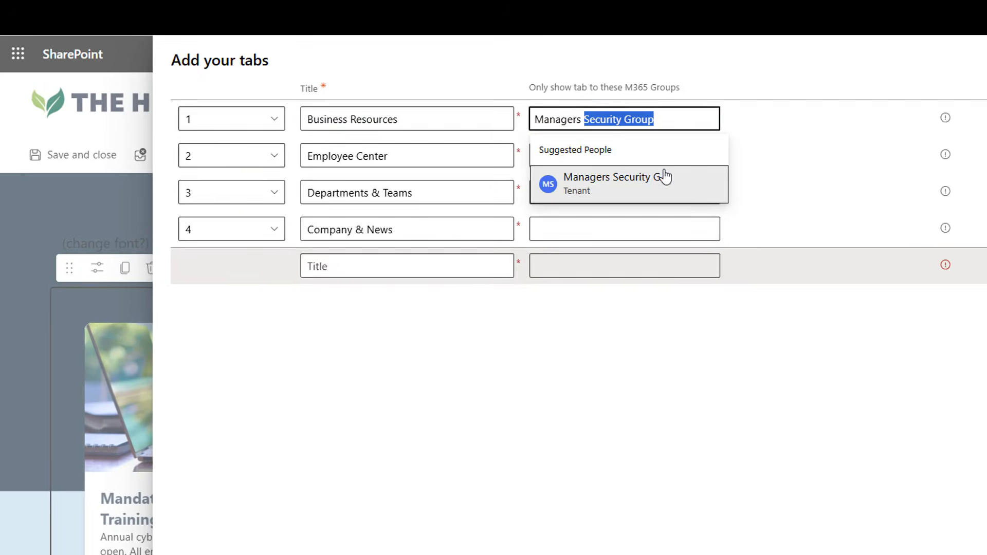
left_click(665, 176)
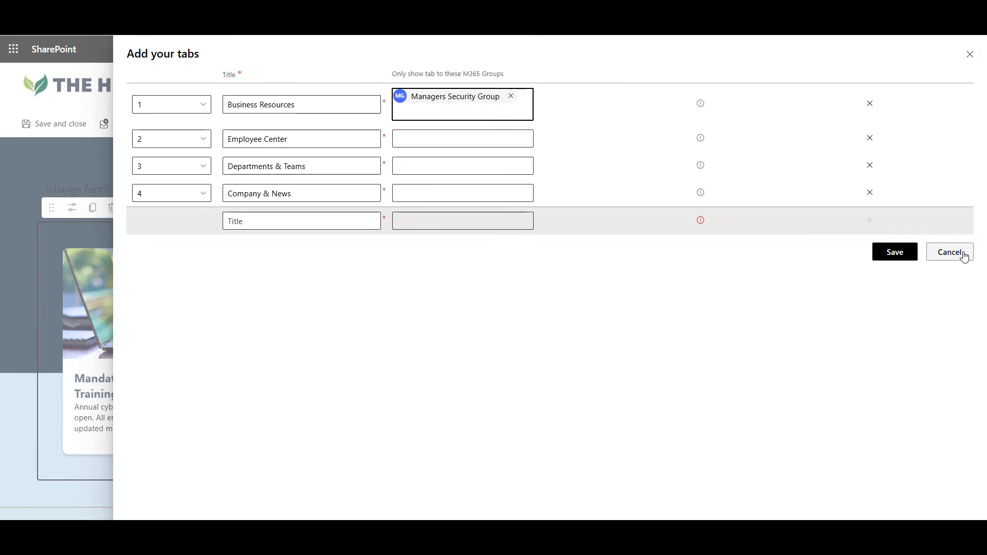
left_click(949, 252)
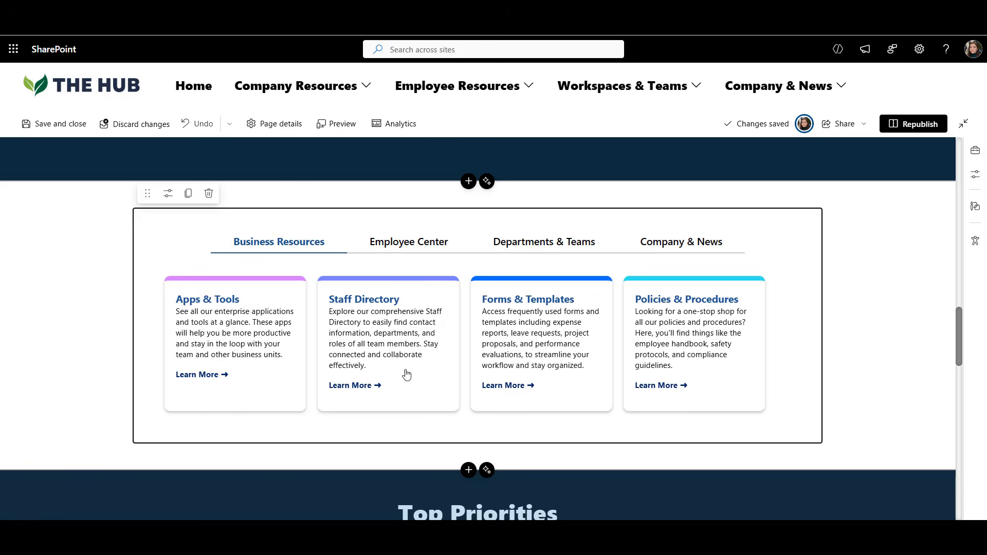
Step: Set the card width of the Tabs With Cards web part to 35, and advance its card carousel
left_click(168, 193)
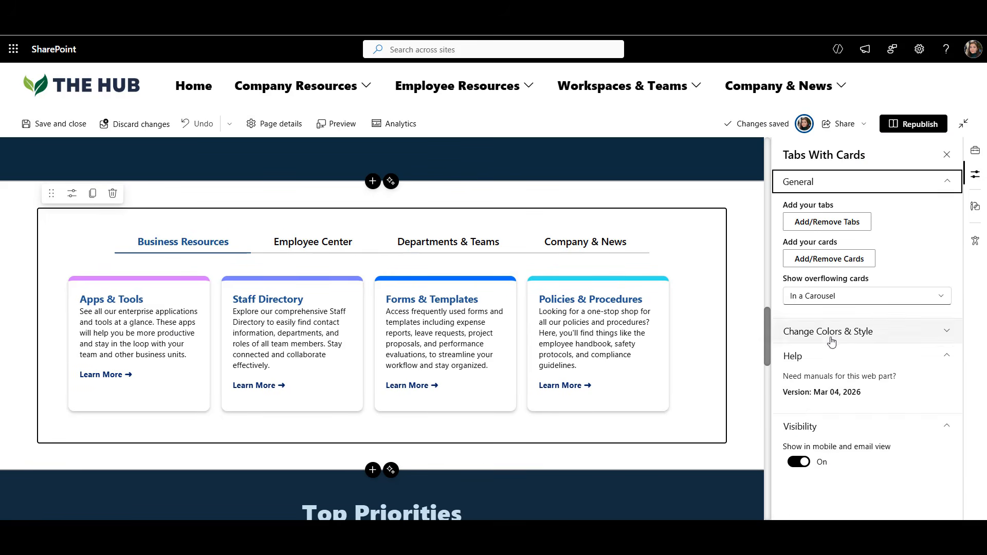
left_click(853, 330)
scroll(811, 489, "down", 3)
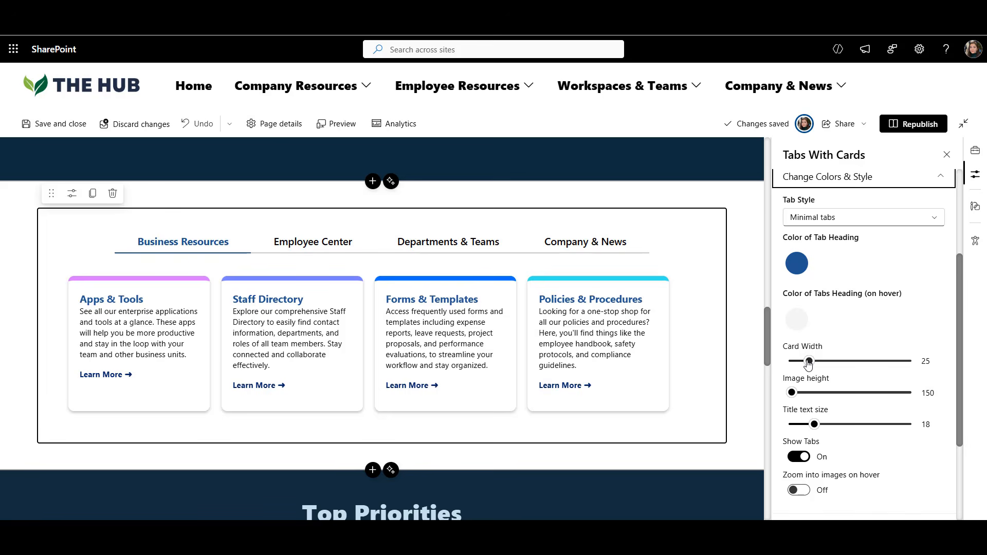
left_click_drag(808, 361, 822, 364)
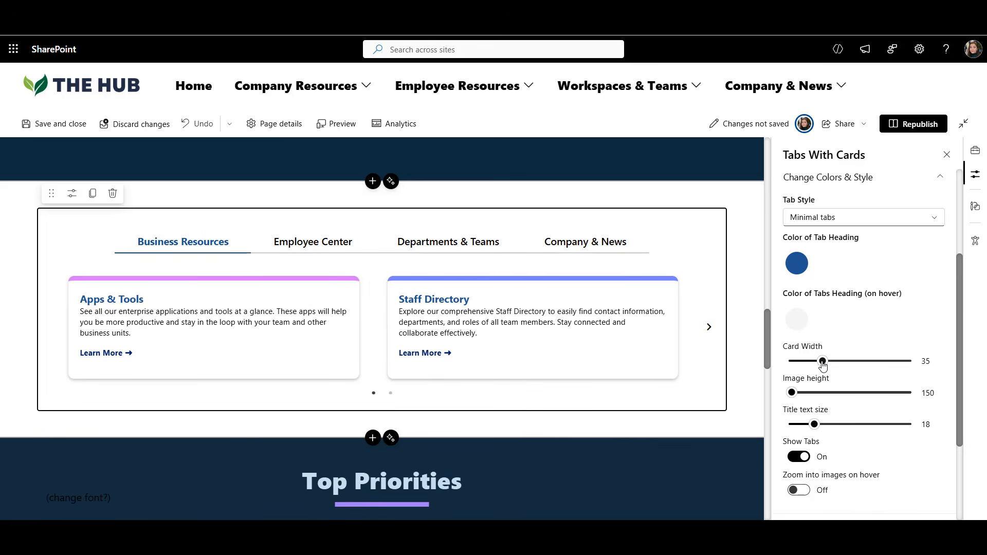
left_click(710, 331)
left_click(711, 335)
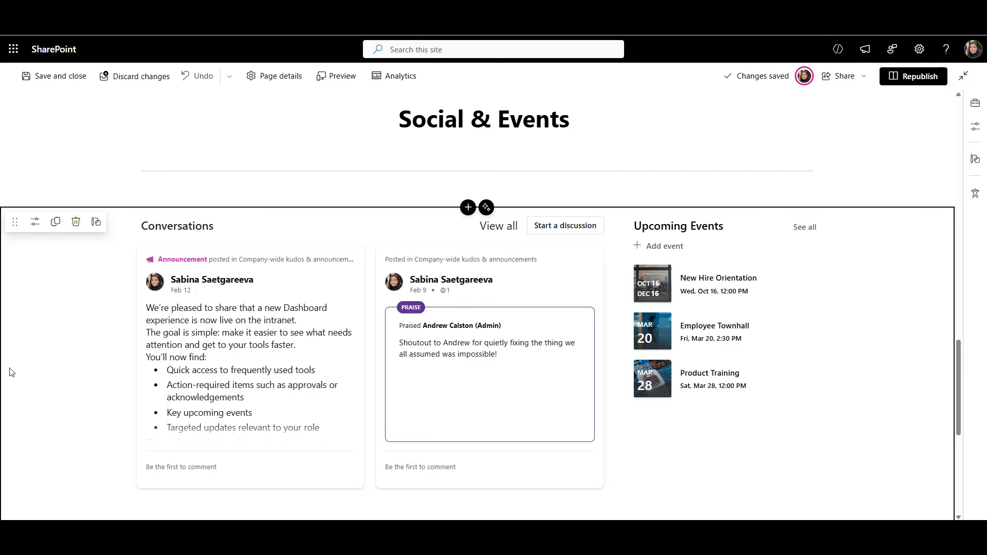
Step: Try the Feed layout on the Conversations web part, and return it to the Highlights layout
left_click(262, 361)
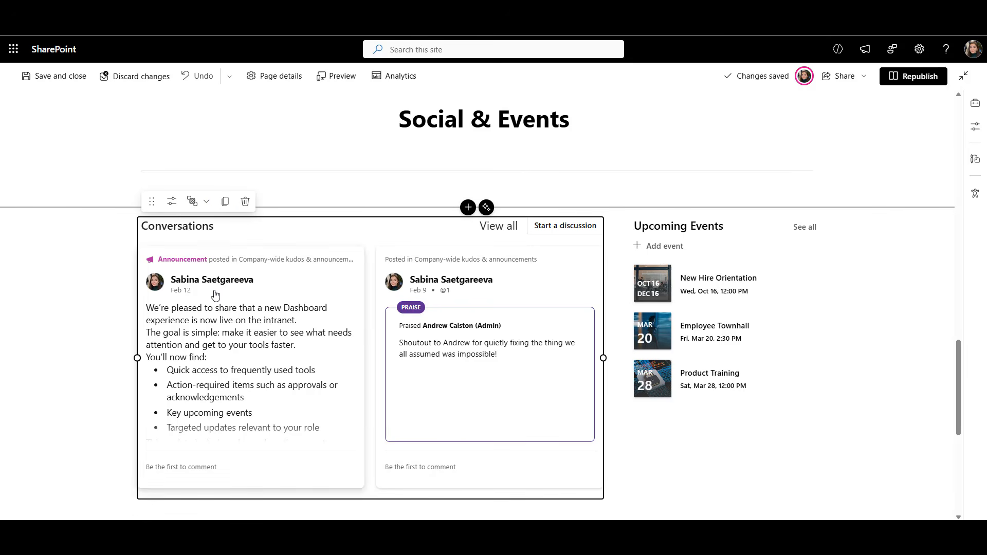
left_click(171, 200)
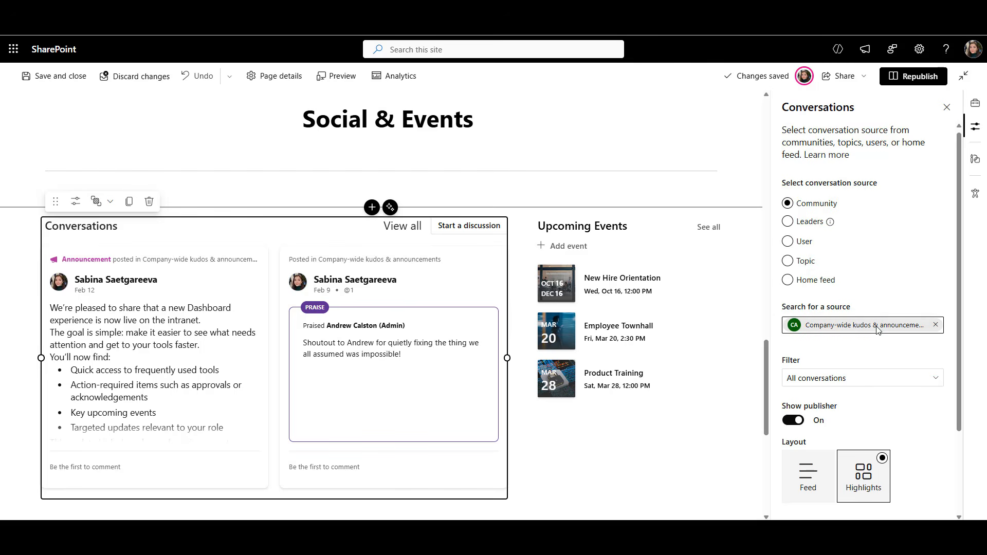
scroll(876, 340, "down", 3)
left_click(818, 372)
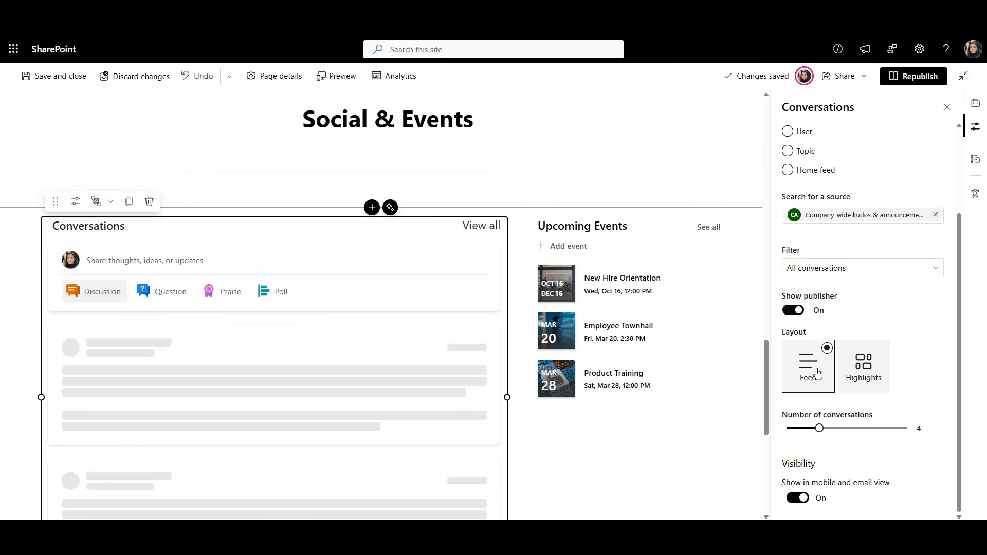
left_click(880, 374)
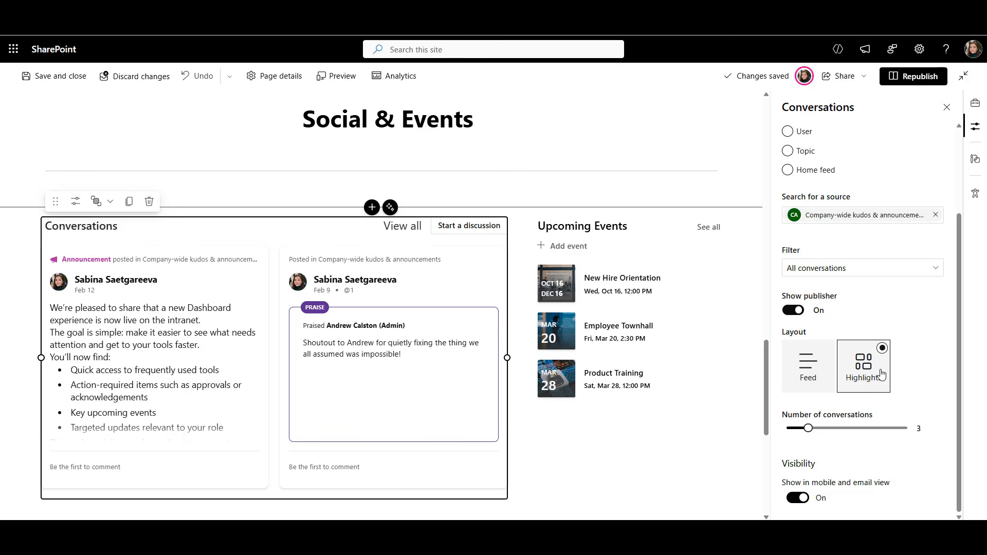
left_click(946, 109)
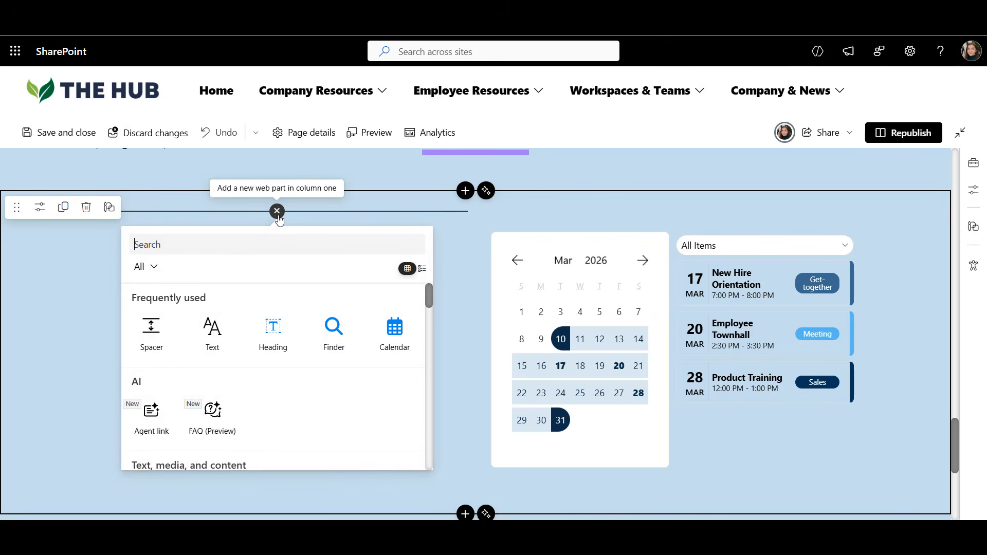
Step: Add a LinkedIn Feed web part to the section's first column, and view its organization ID and login settings
type("linkedin")
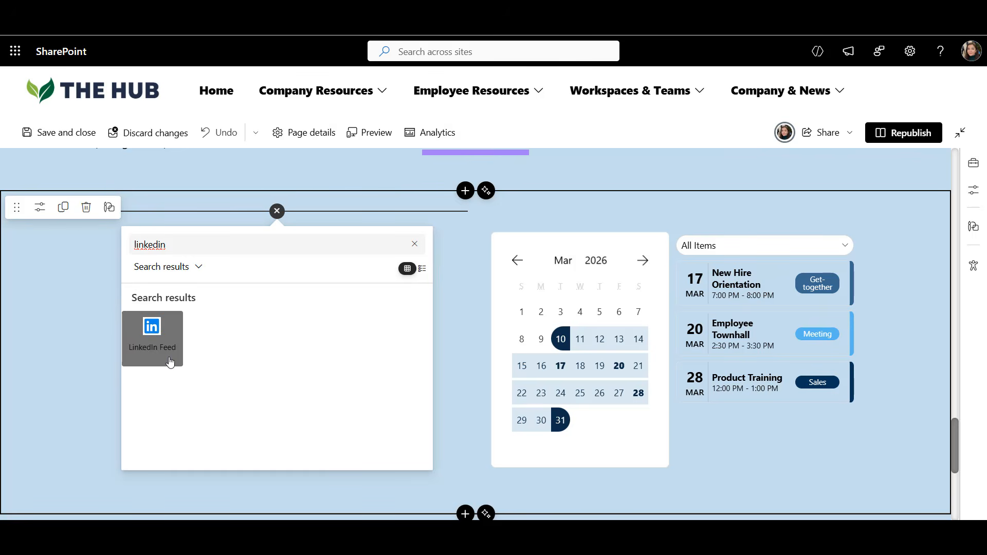
left_click(167, 355)
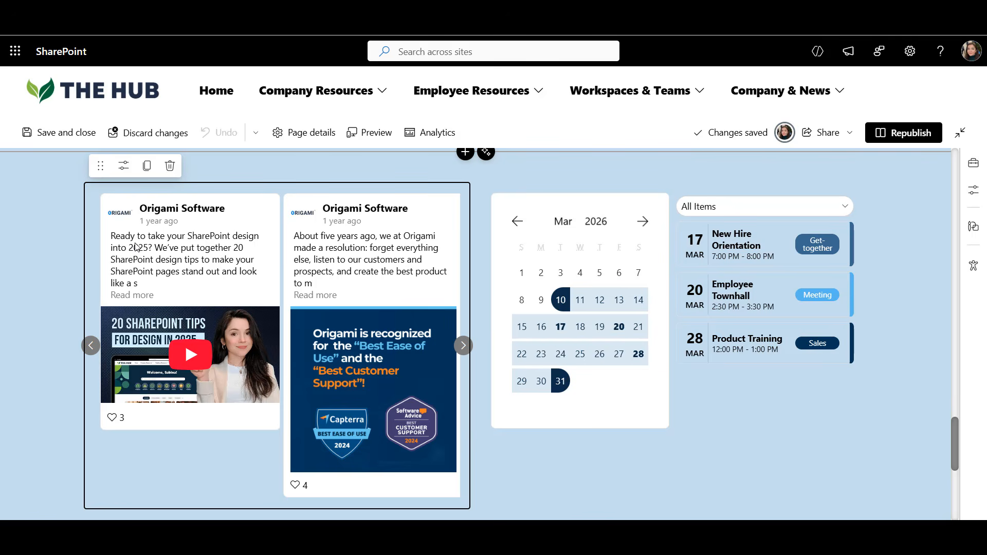
left_click(124, 166)
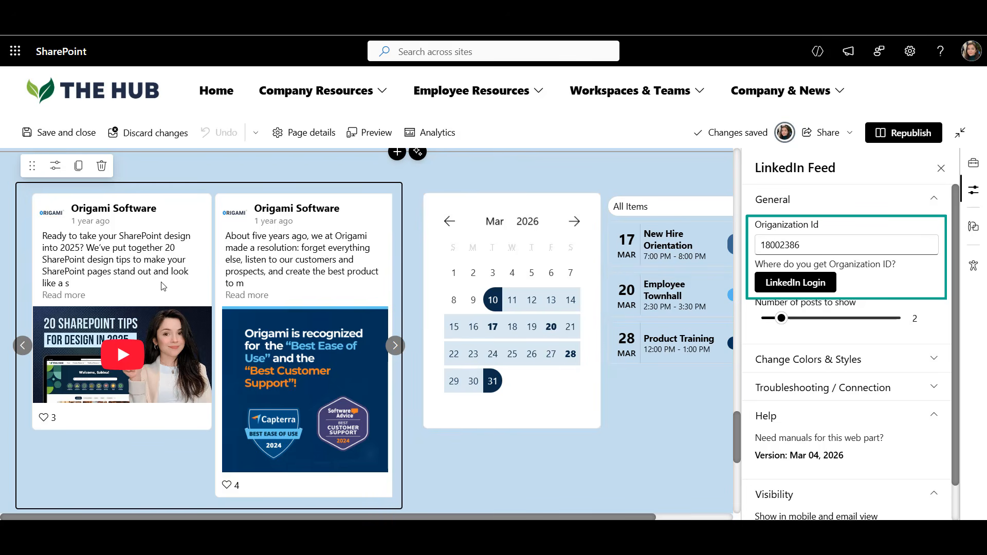
left_click(942, 172)
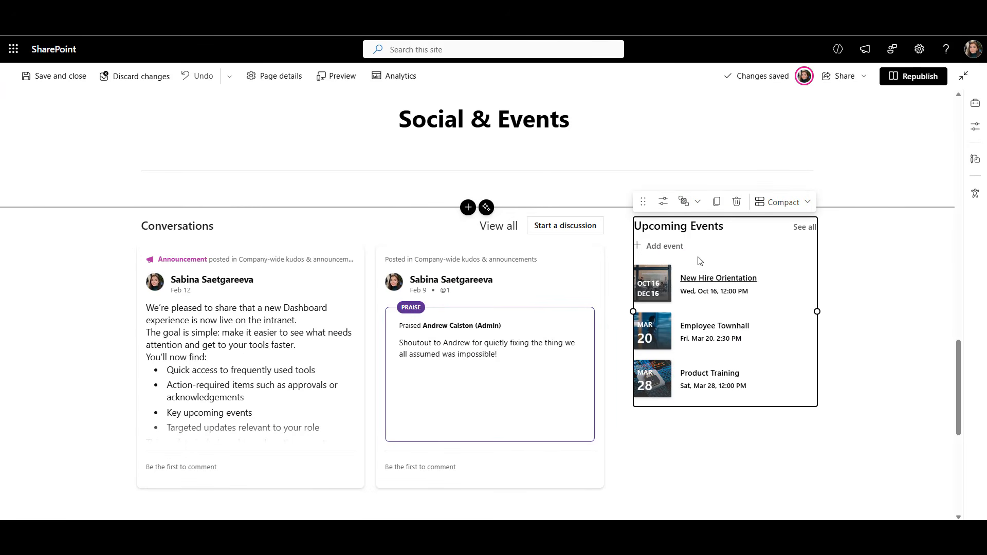
Step: Open the settings of the Upcoming Events web part, and open the Employee Townhall event on the published page
left_click(663, 202)
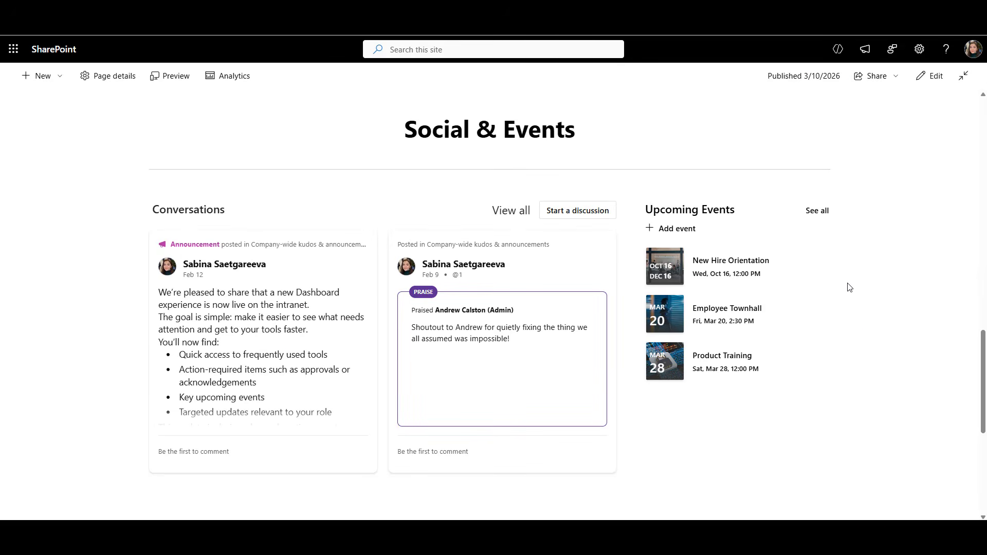
left_click(734, 309)
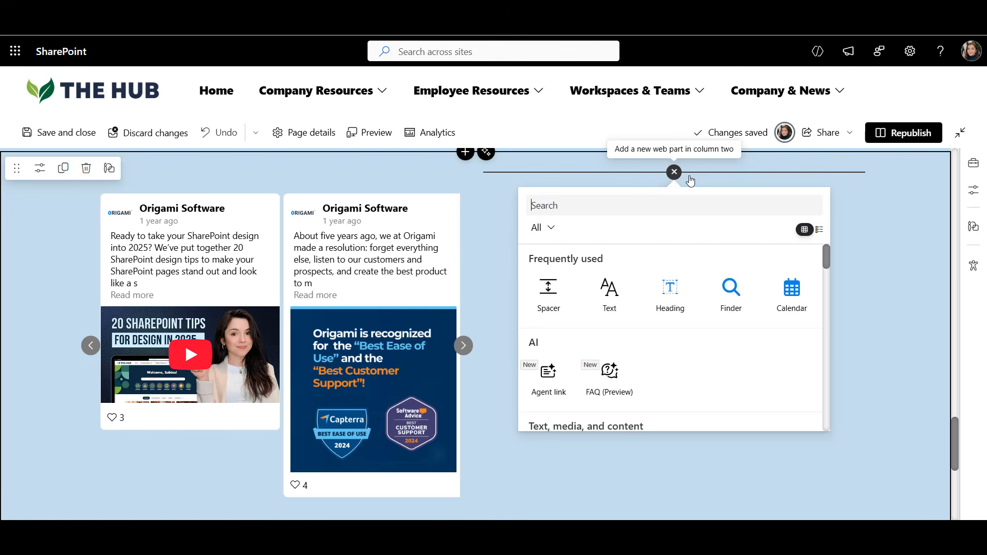
Step: Add a Calendar web part to the section's second column beside the LinkedIn feed
type("calendar")
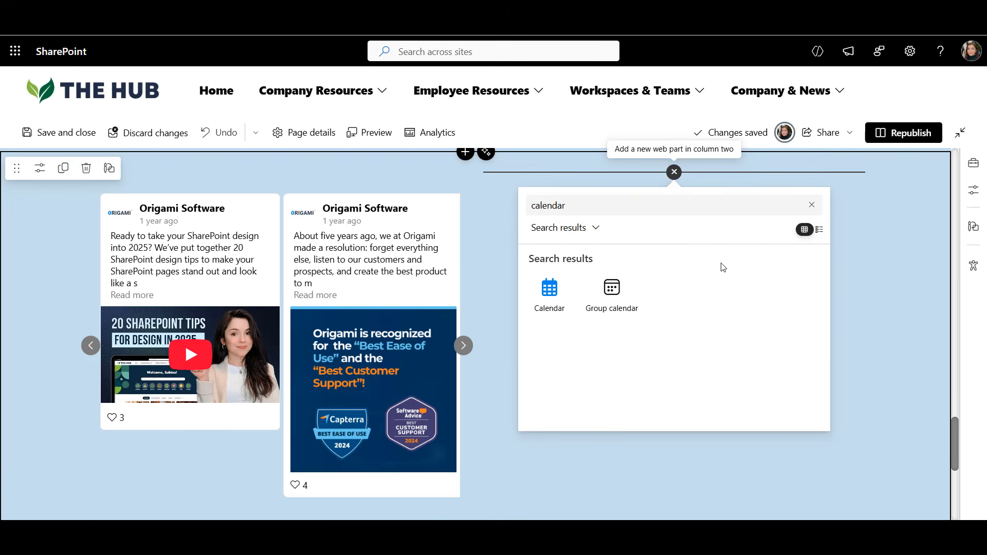
left_click(539, 294)
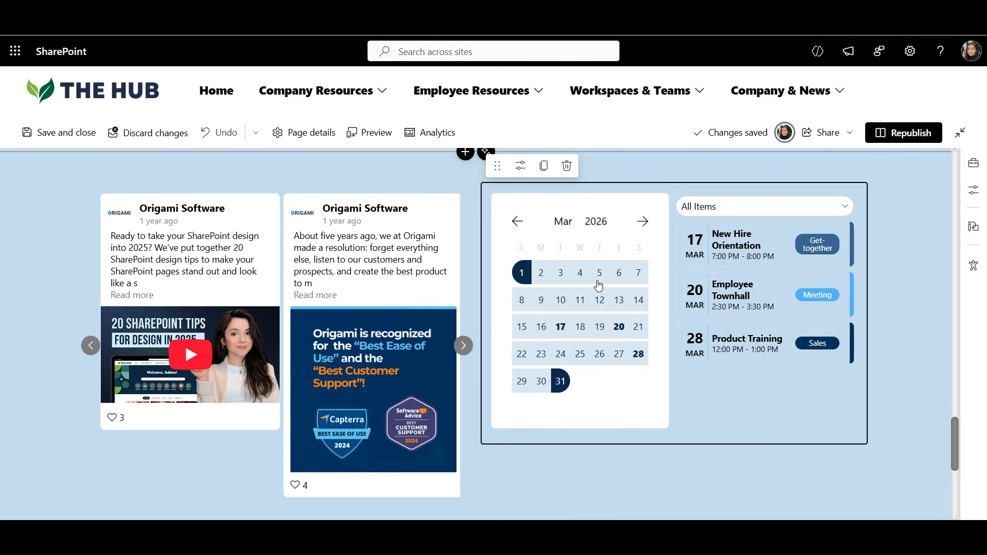
Step: Check the calendar's events for April 1–30, 2026, return to March 1–31, and view the event category filter options
left_click(642, 221)
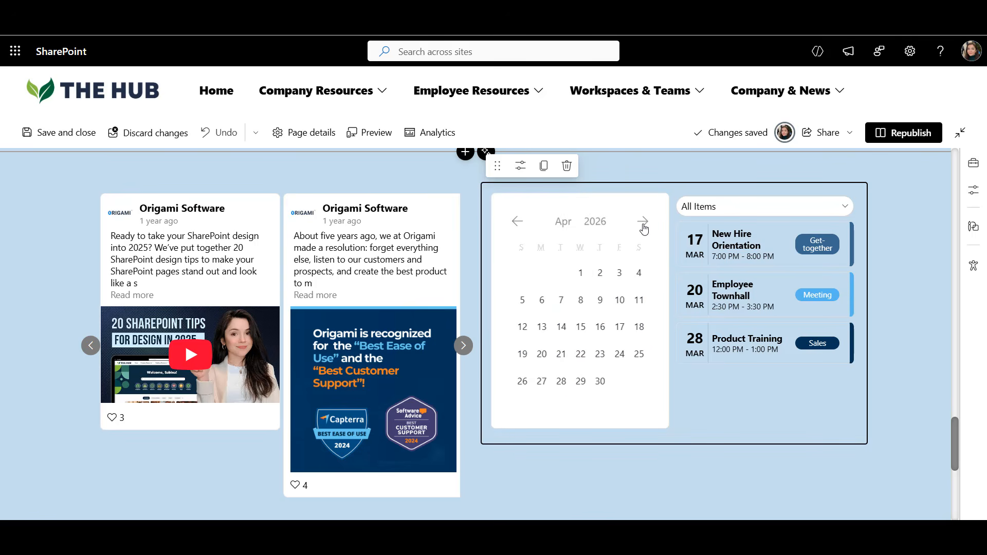
left_click(585, 272)
left_click(599, 381)
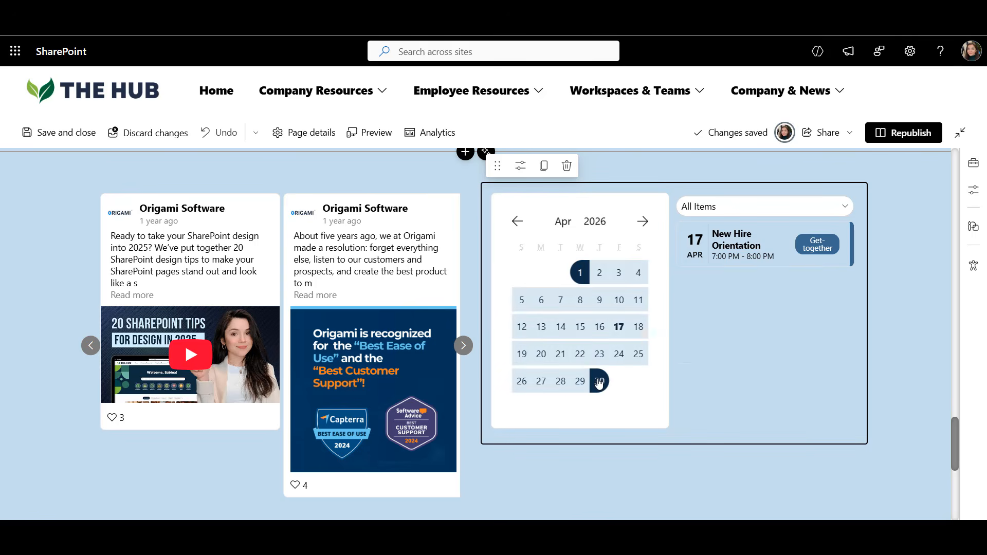
left_click(517, 221)
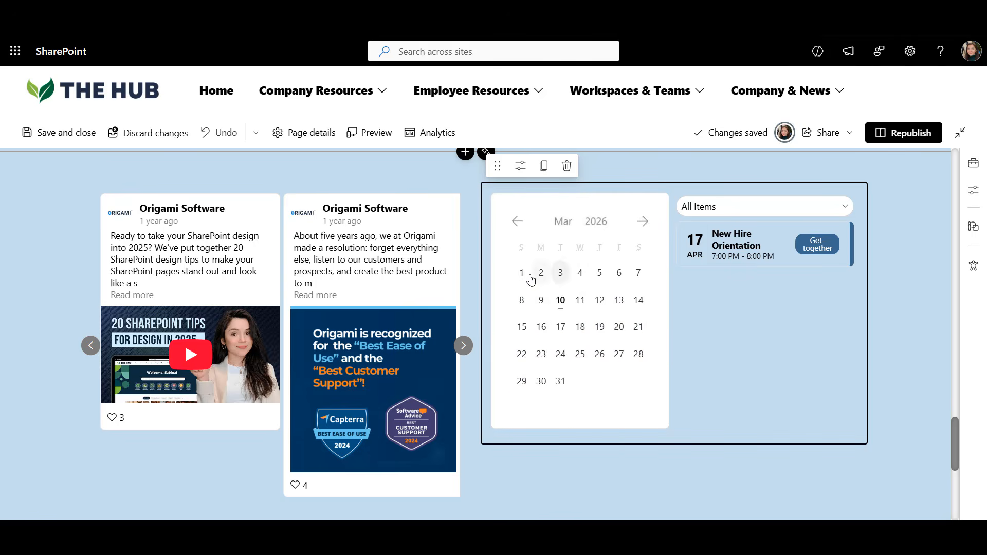
left_click(560, 380)
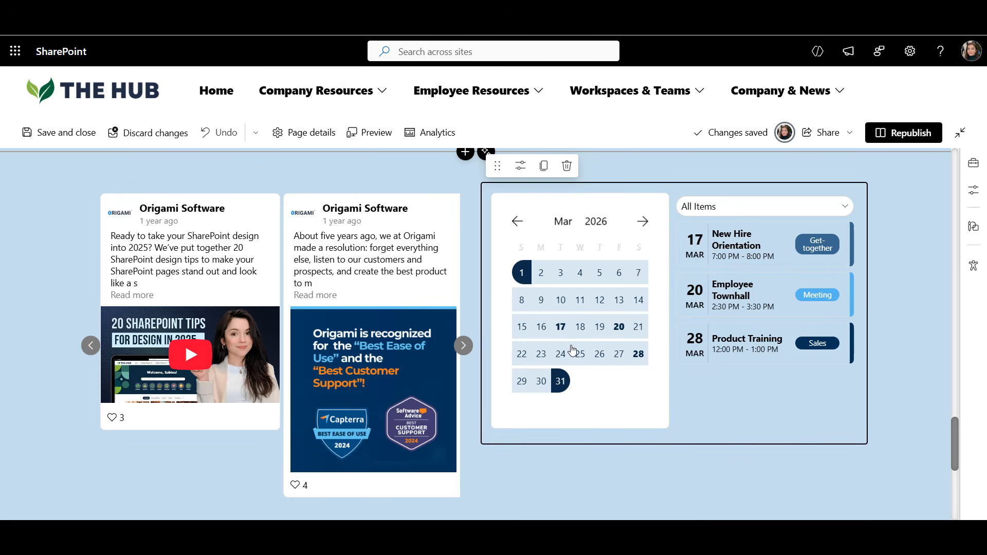
left_click(733, 214)
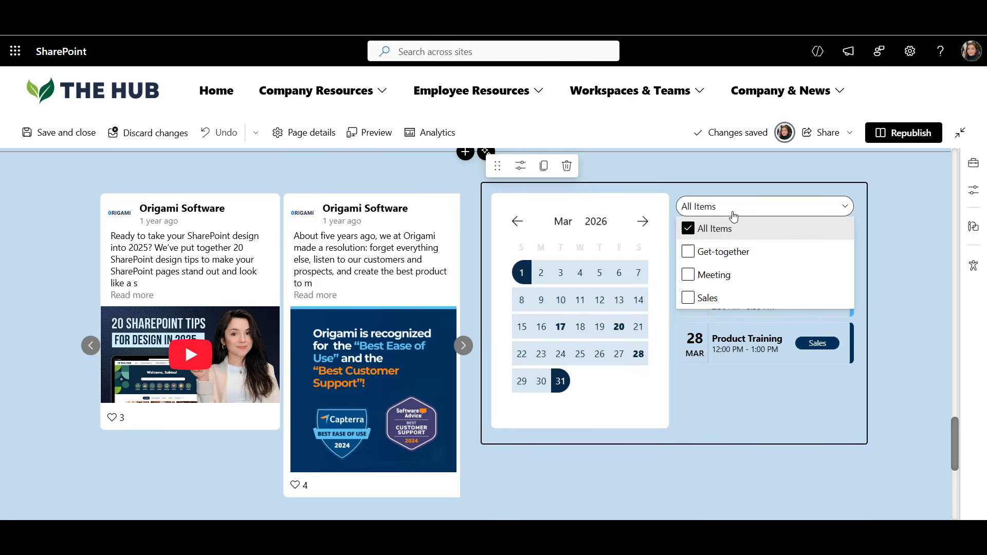
left_click(733, 215)
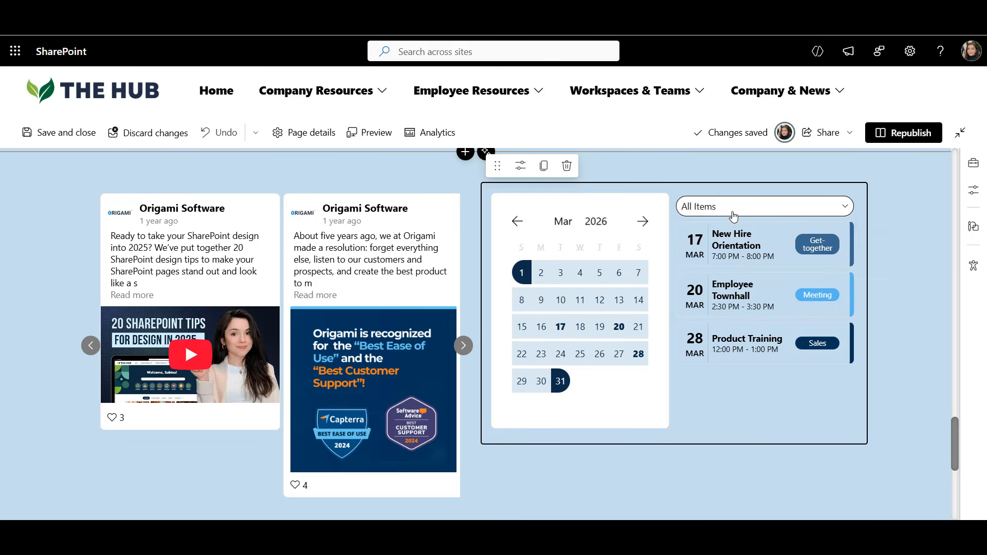
Step: Enable RSVP on the Calendar web part, and RSVP to New Hire Orientation by saving its appointment in Outlook
left_click(520, 165)
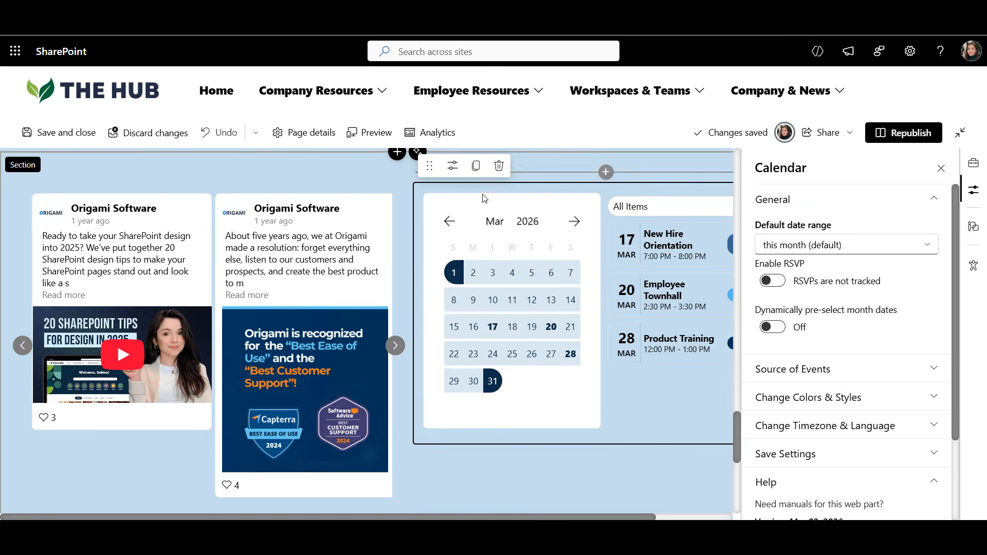
left_click(774, 282)
left_click(936, 171)
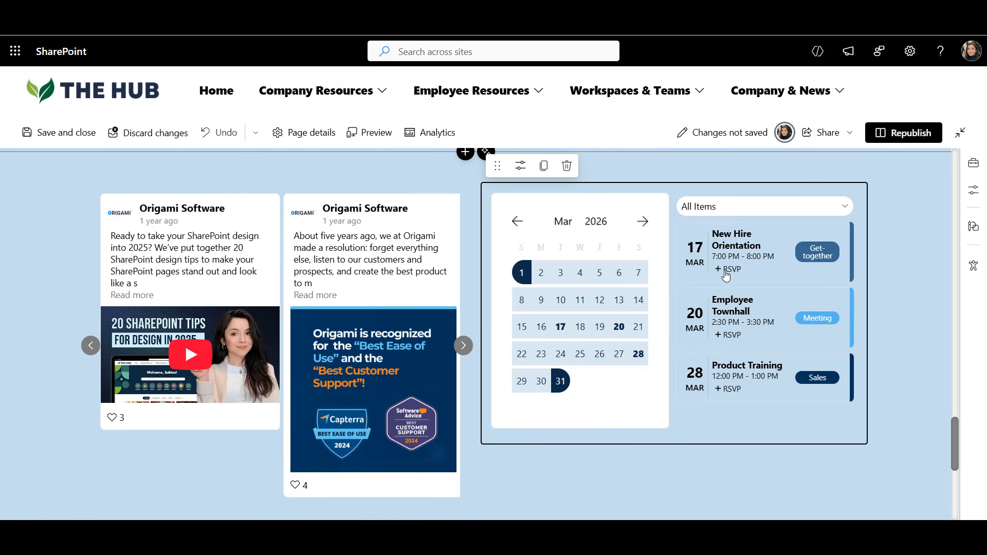
left_click(725, 269)
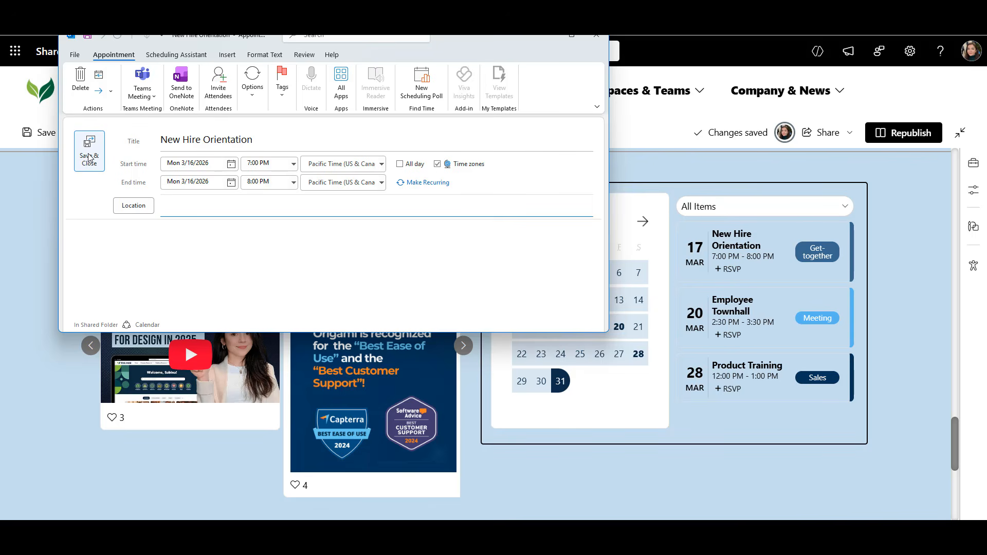
left_click(88, 157)
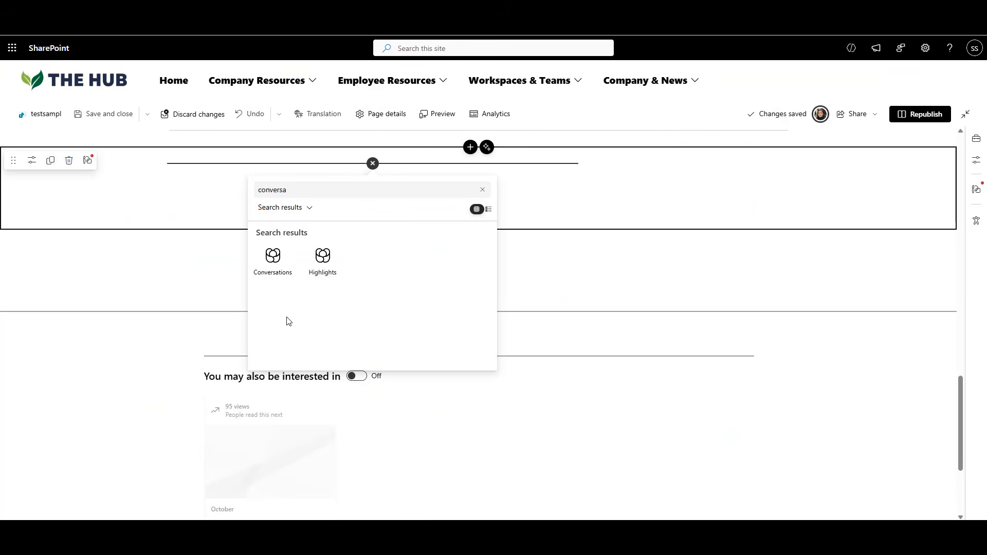
Step: Add a Conversations web part to the new section's wide column and a Calendar web part to the narrow column beside it
left_click(267, 271)
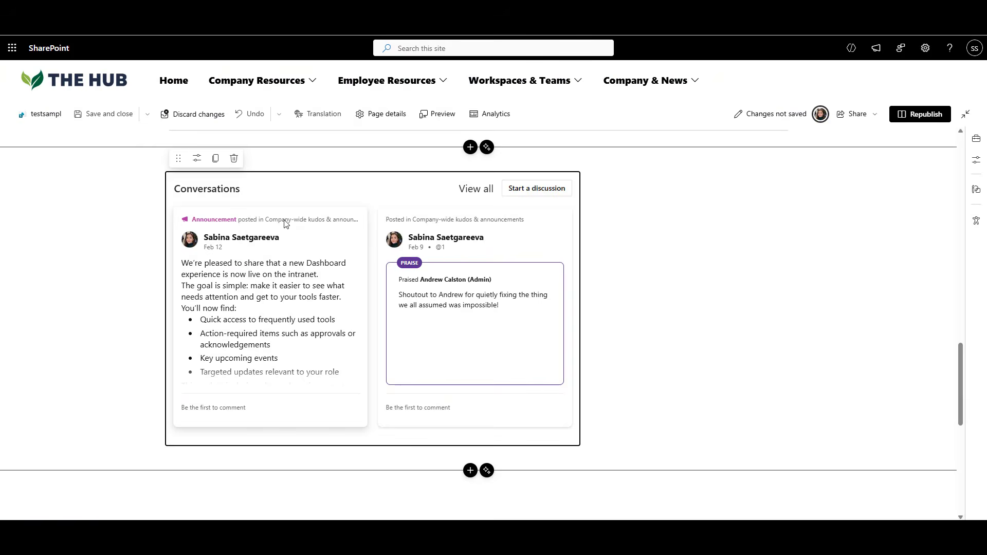
left_click(738, 165)
type("calendar")
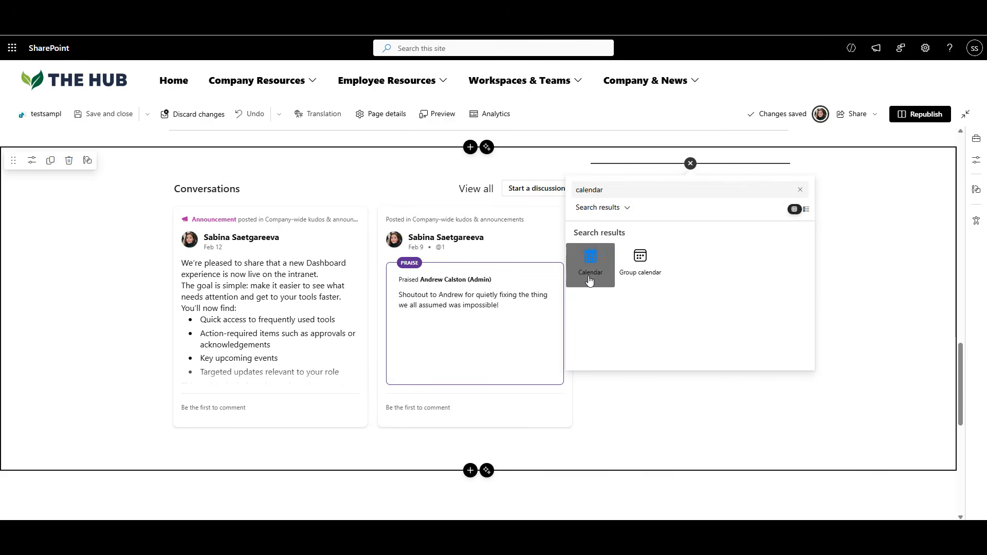
left_click(589, 280)
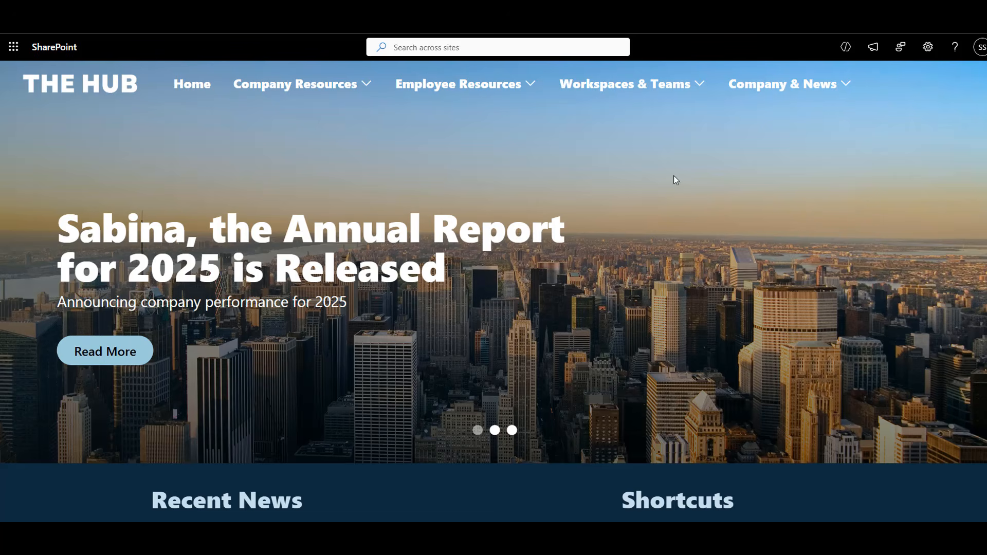
Step: Review the finished home page's Workspaces & Teams navigation links, Recent News and Shortcuts sections
mouse_move(654, 99)
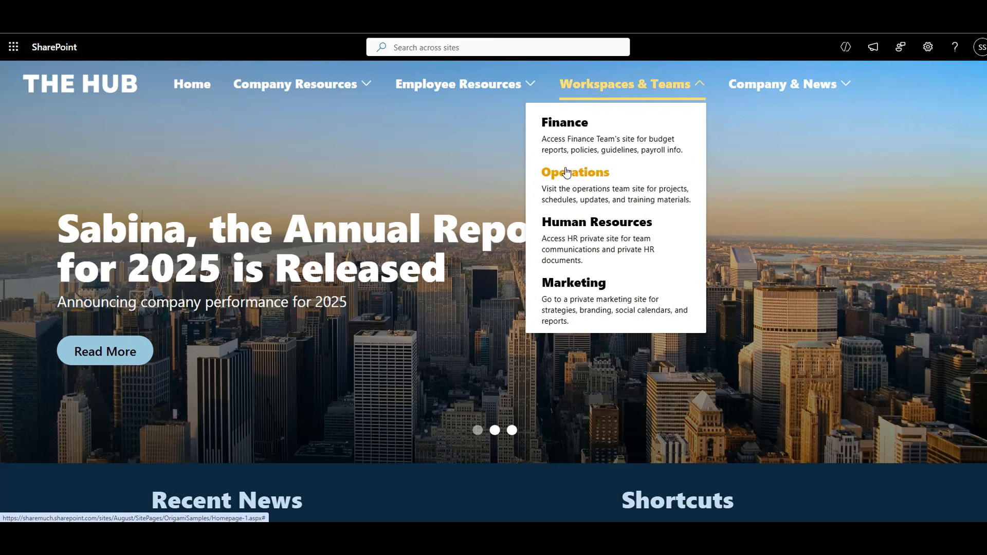
scroll(907, 267, "down", 3)
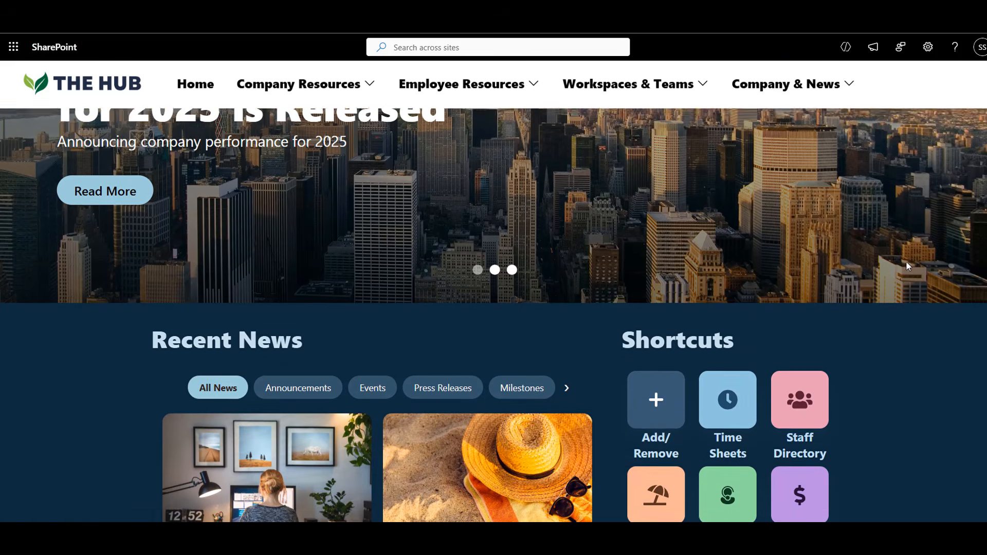
scroll(906, 263, "down", 3)
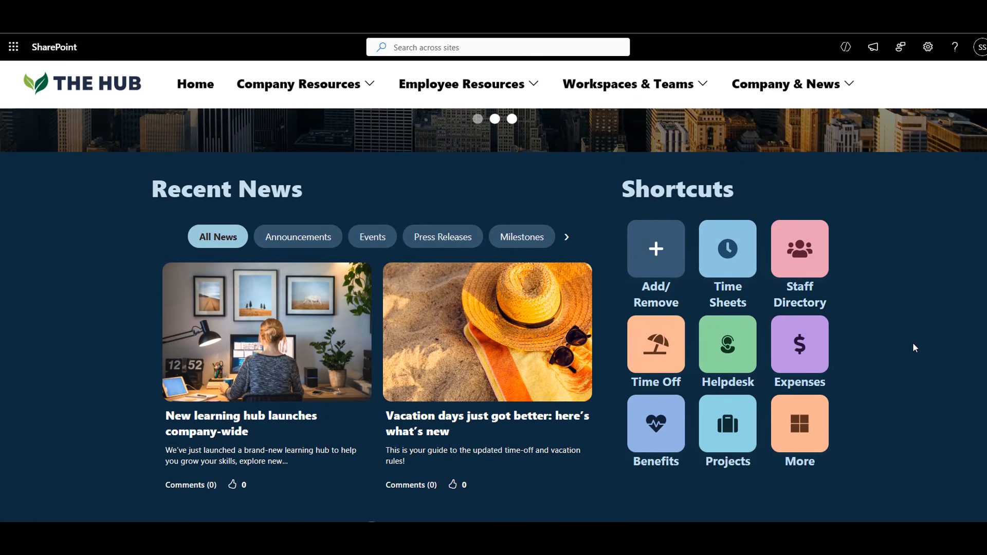